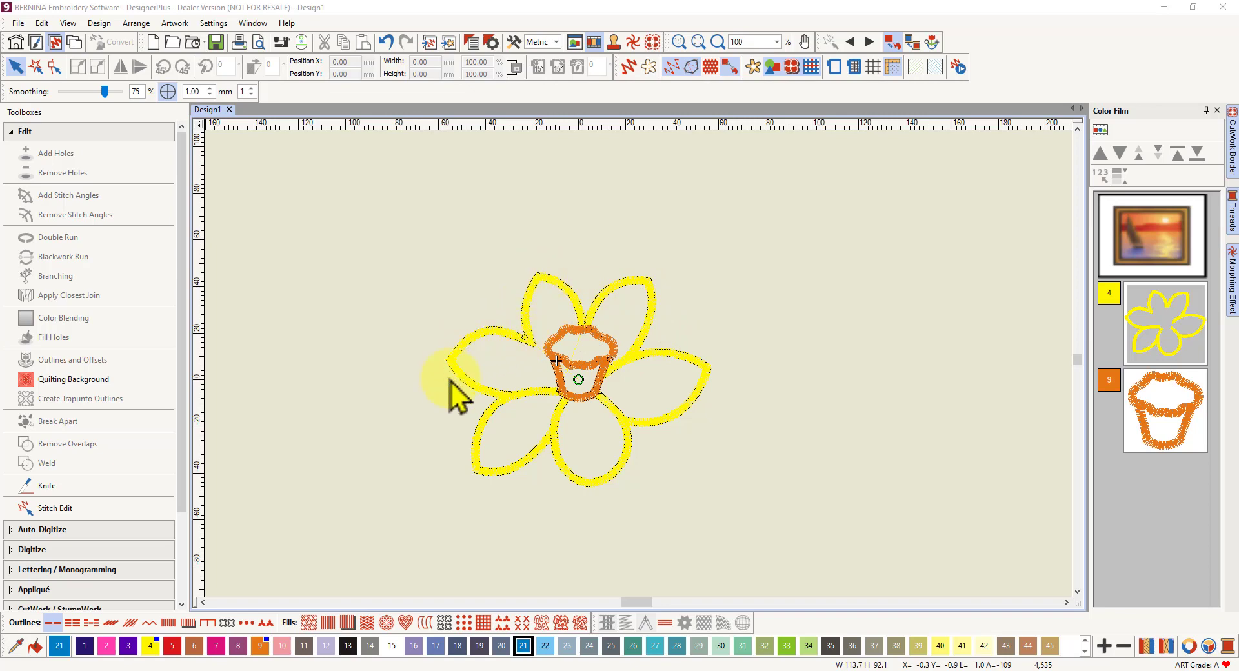
- Show the design in artistic view and list its individual objects in the Color Film
{"action": "left_click", "coordinate": [629, 68]}
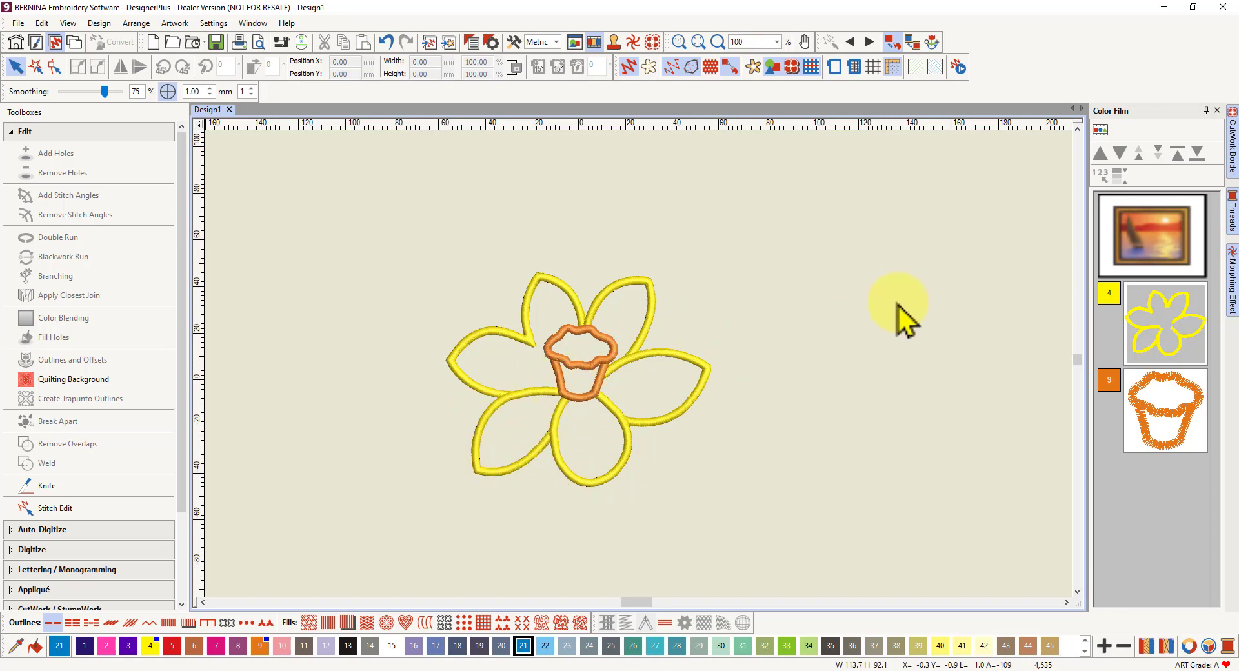
{"action": "left_click", "coordinate": [1101, 131]}
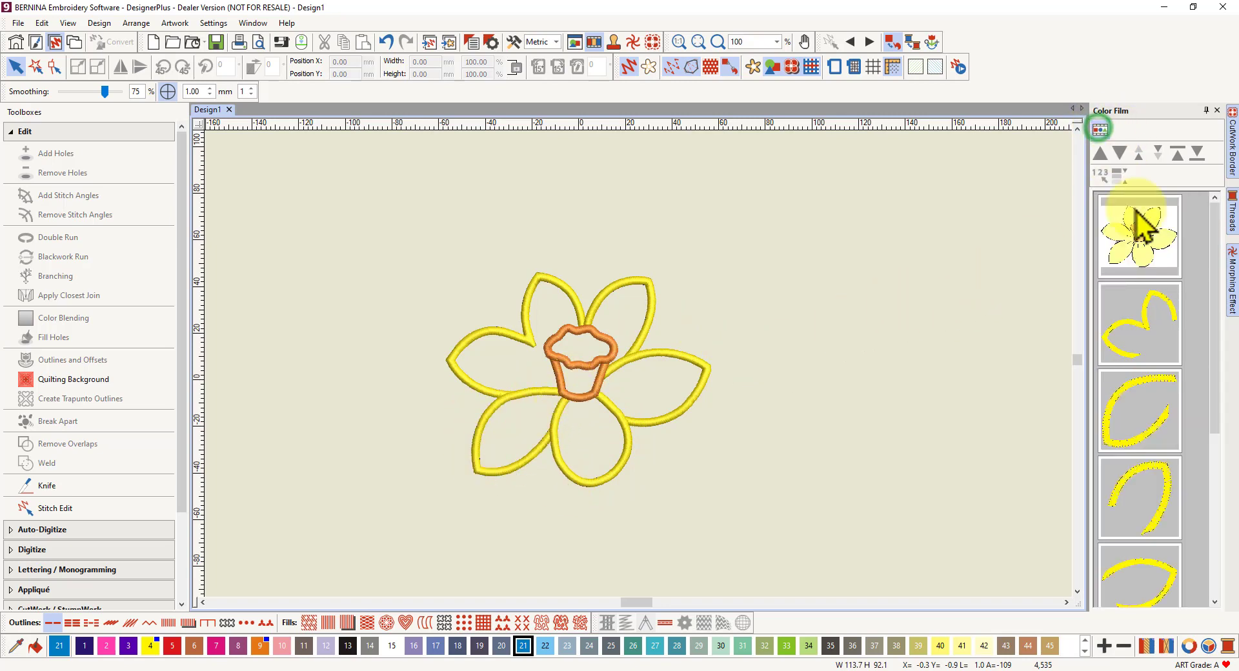
{"action": "left_click_drag", "start_coordinate": [1206, 261], "coordinate": [1213, 304]}
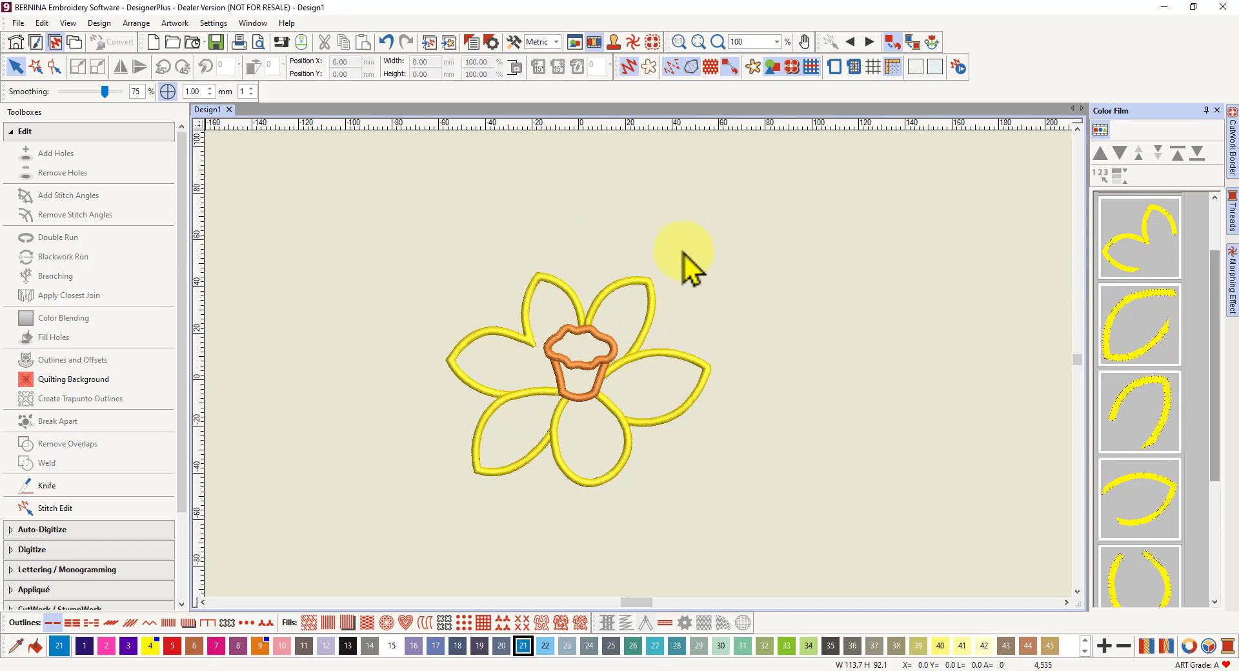
- Turn off artistic view and select each petal object and both cup parts in turn to examine their stitching order
{"action": "left_click", "coordinate": [526, 292]}
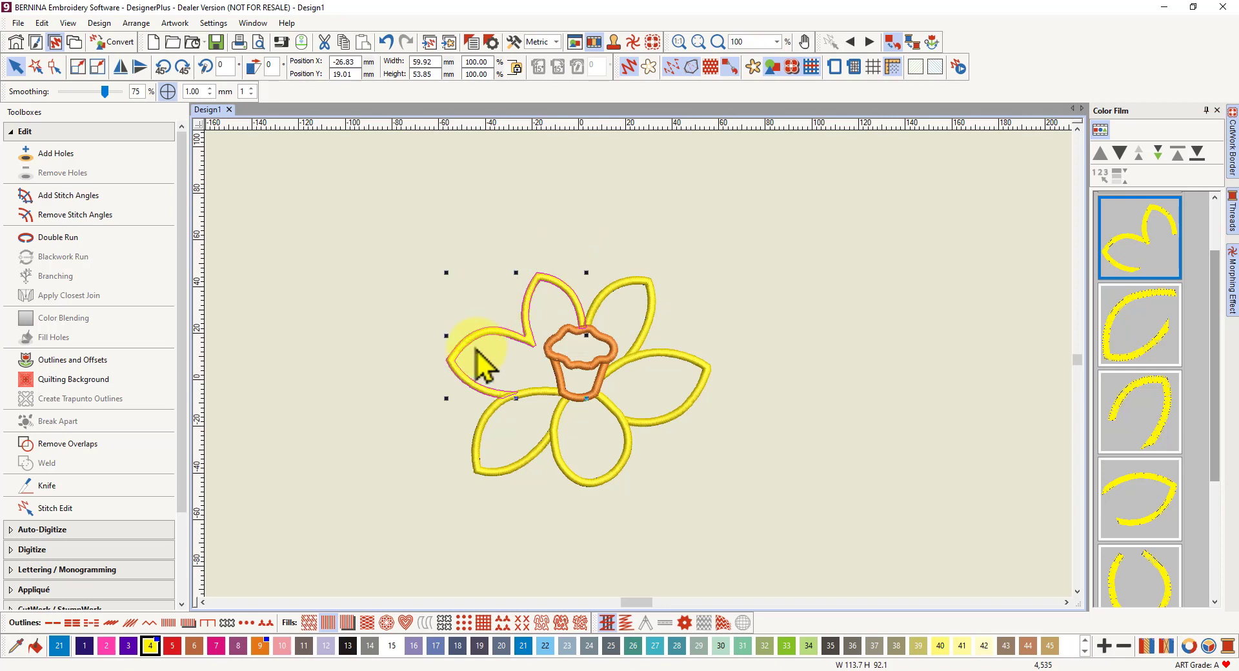
{"action": "left_click", "coordinate": [629, 67]}
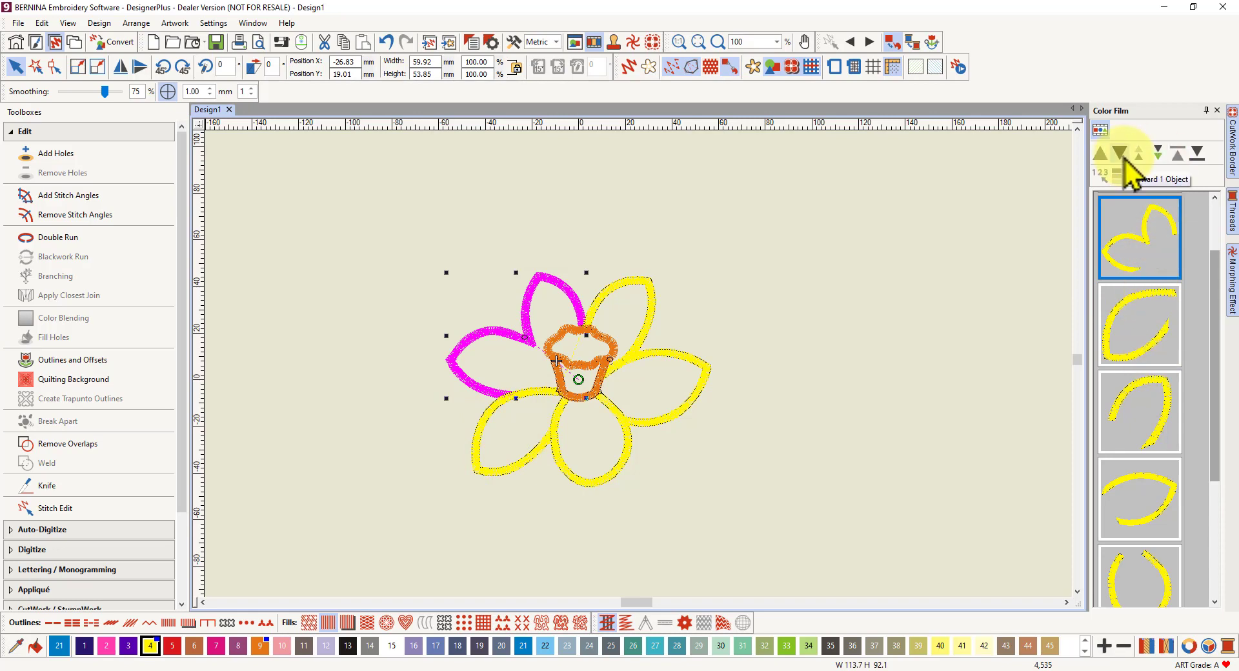
{"action": "left_click", "coordinate": [520, 459]}
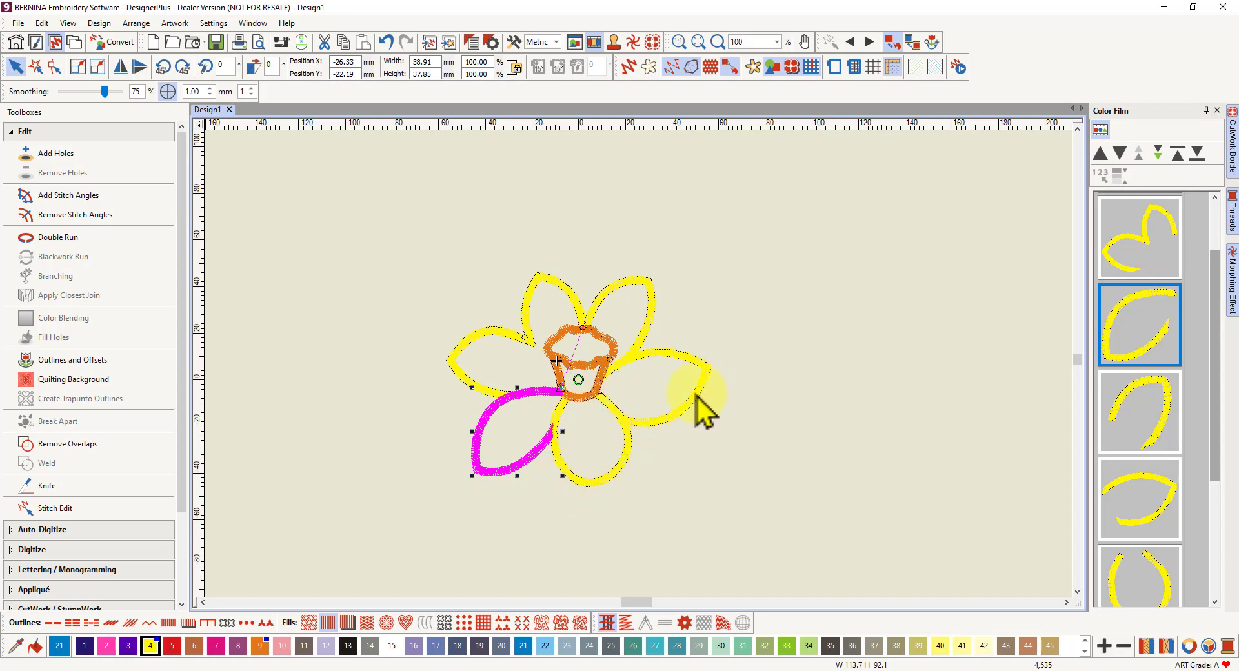
{"action": "left_click", "coordinate": [610, 302]}
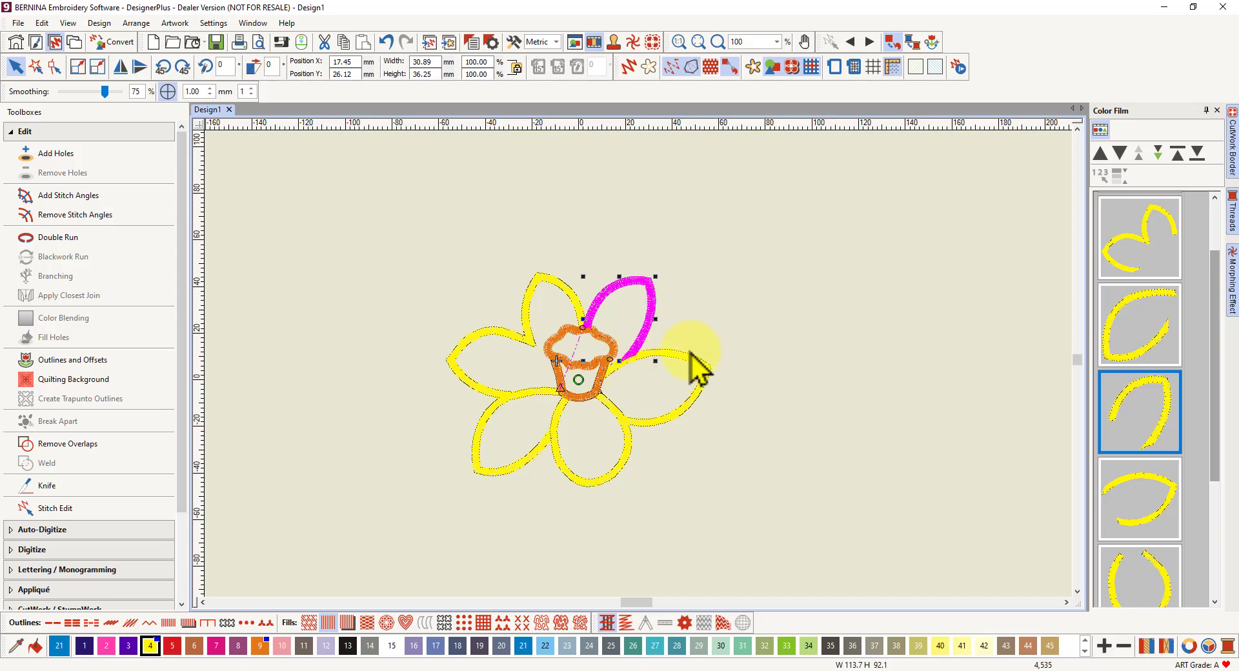
{"action": "left_click", "coordinate": [694, 384]}
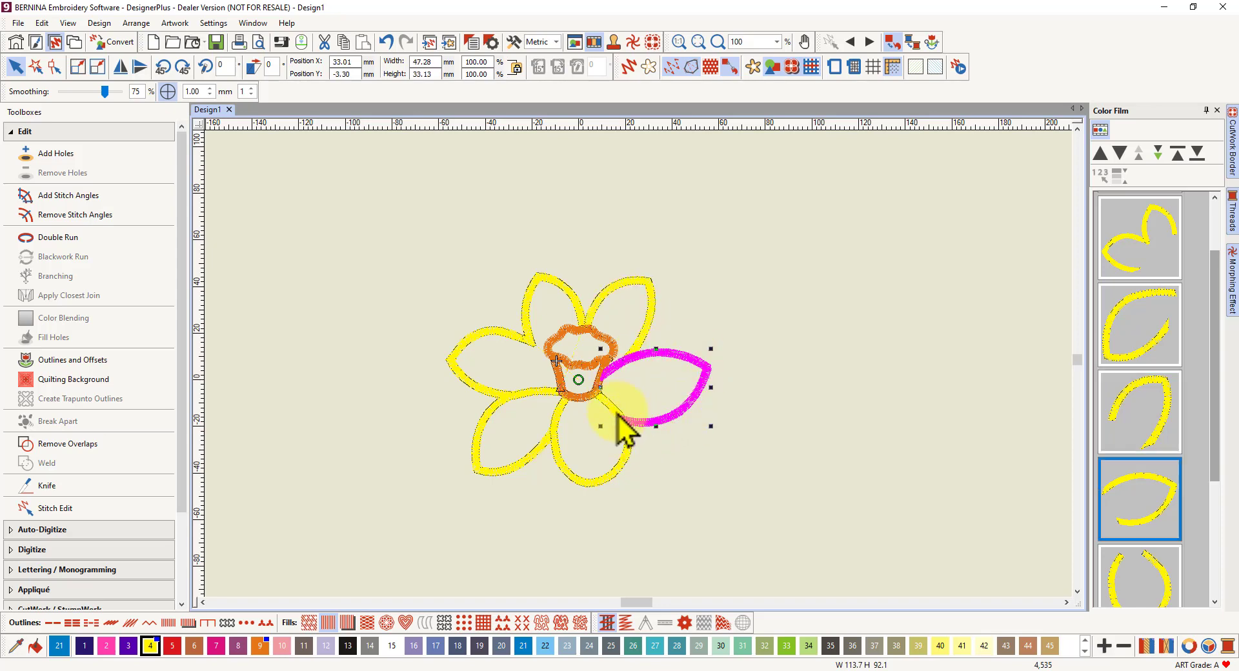
{"action": "left_click", "coordinate": [559, 427]}
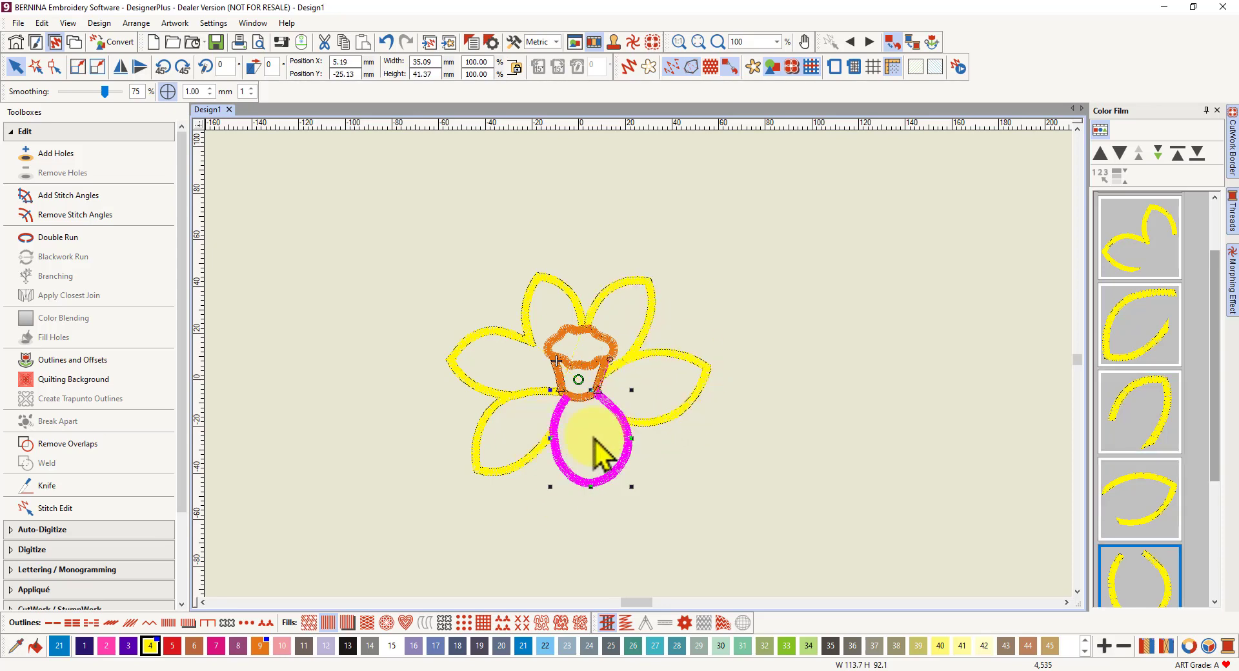
{"action": "left_click", "coordinate": [594, 382]}
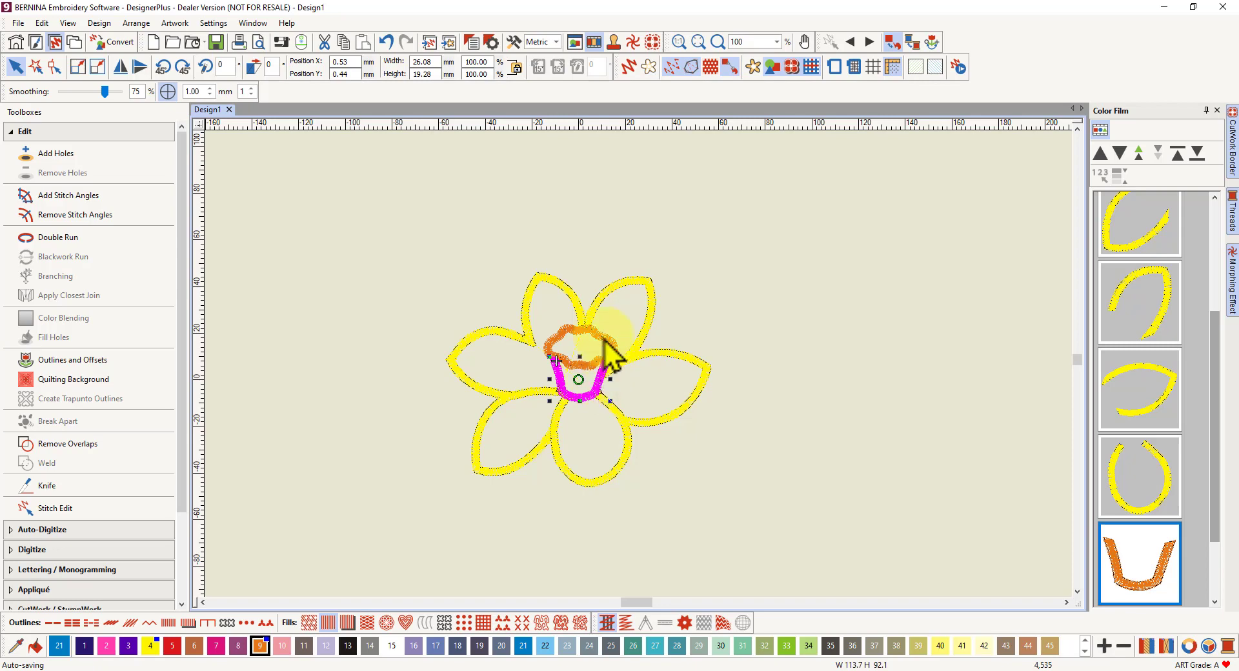
{"action": "left_click", "coordinate": [555, 355]}
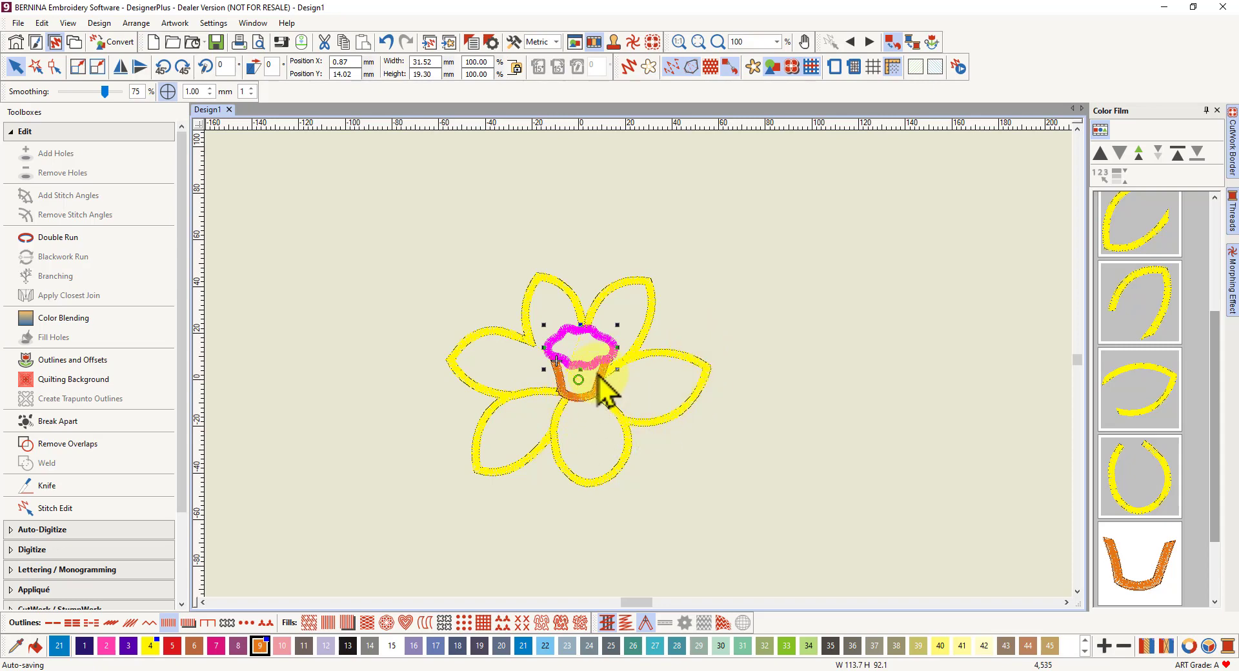
{"action": "left_click", "coordinate": [729, 276]}
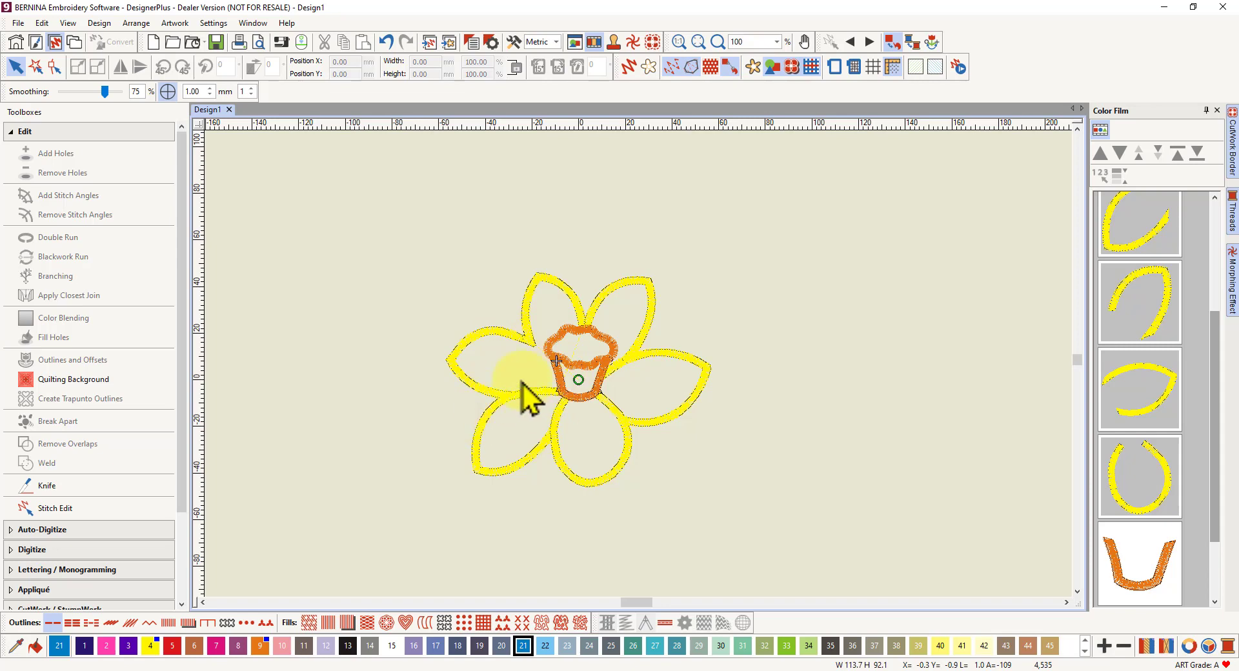
- Examine the end of the lower-left petal's stitching and the connecting jump across the cup to the upper-right petal
{"action": "left_click", "coordinate": [488, 335]}
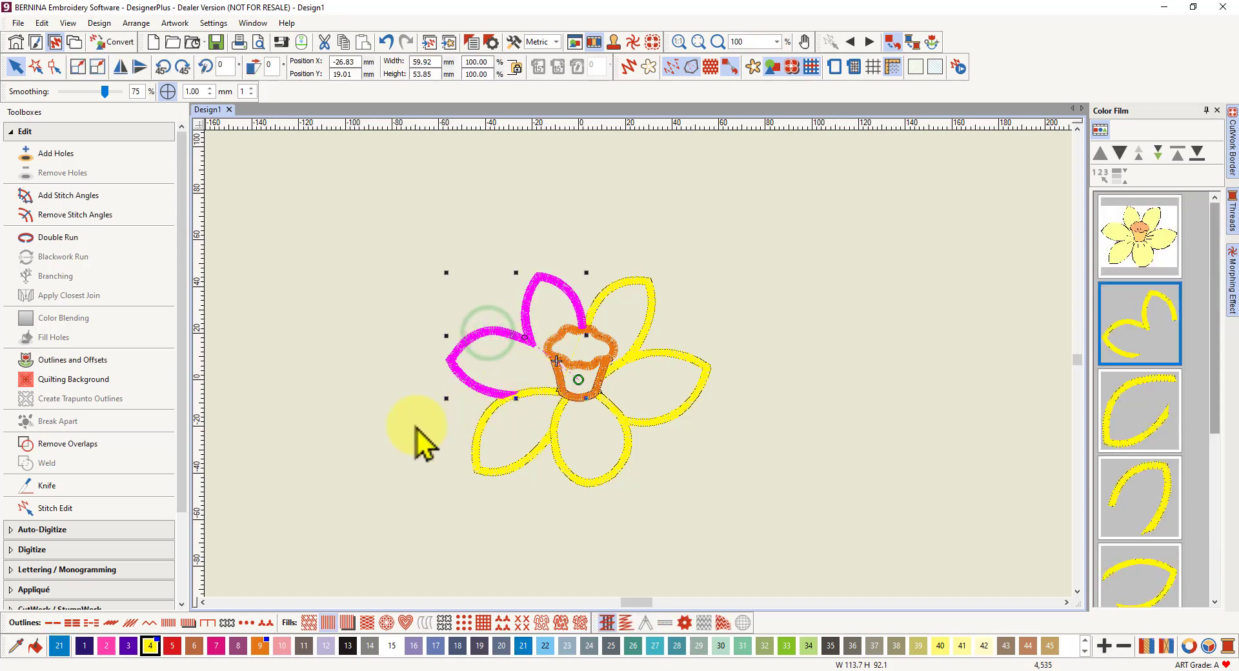
{"action": "left_click", "coordinate": [520, 398]}
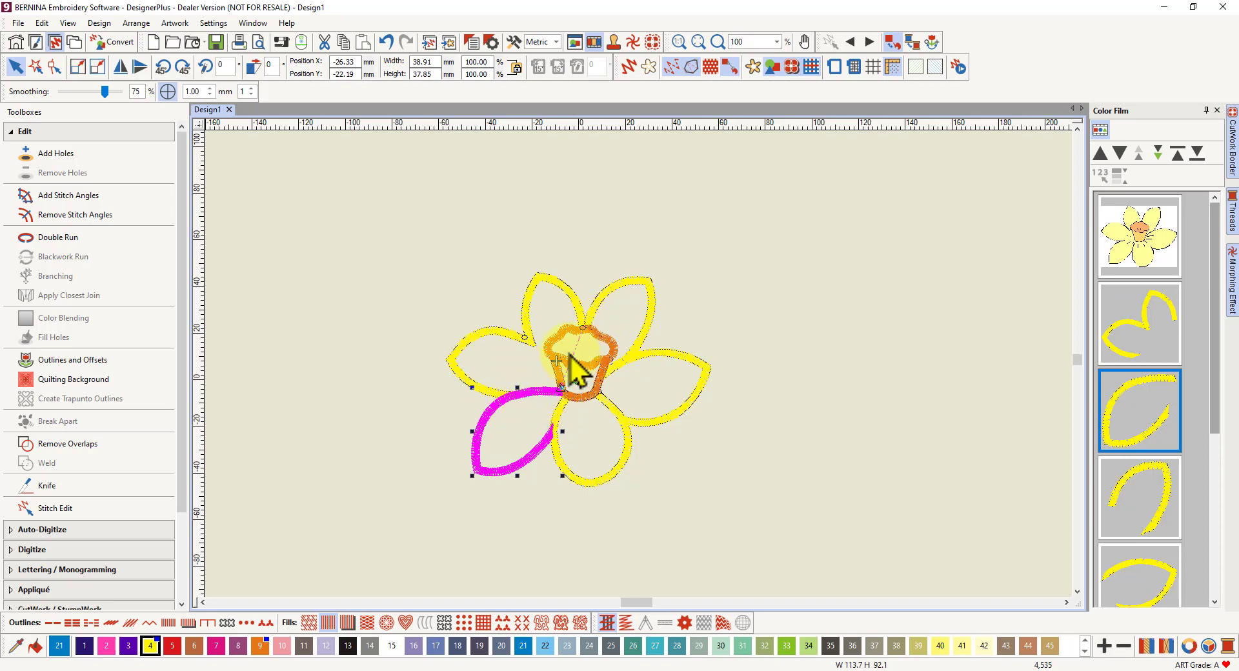
{"action": "scroll", "coordinate": [570, 361], "scroll_direction": "up", "scroll_amount": 3}
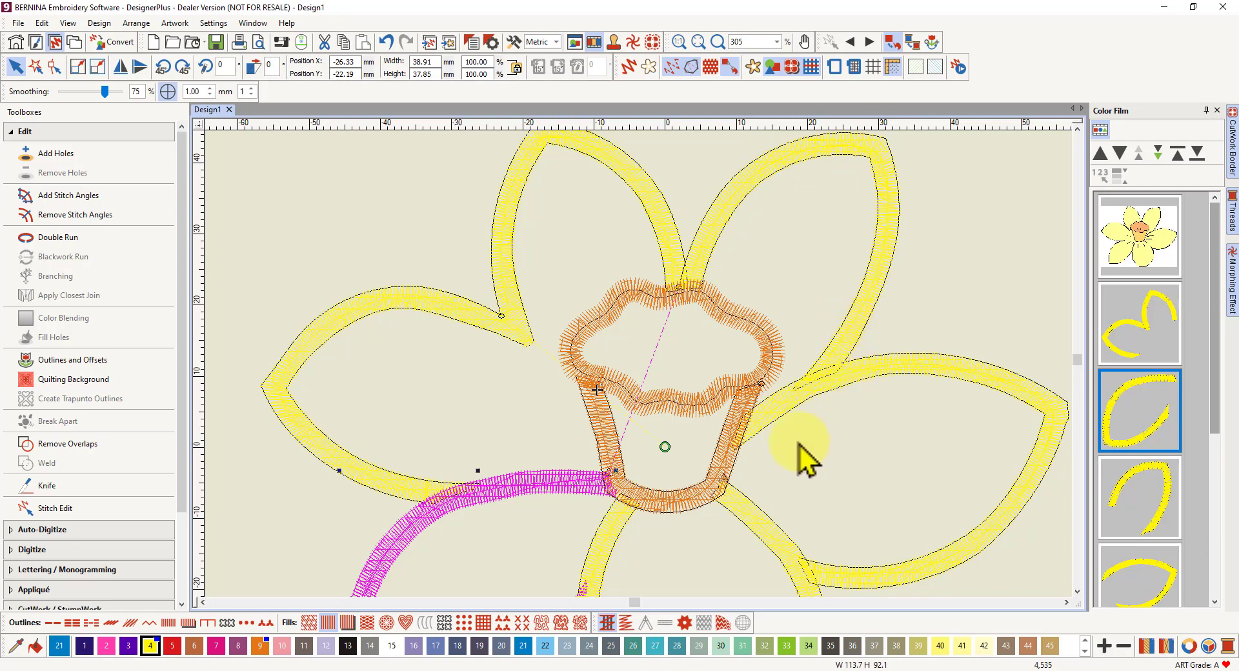
{"action": "scroll", "coordinate": [642, 384], "scroll_direction": "down", "scroll_amount": 4}
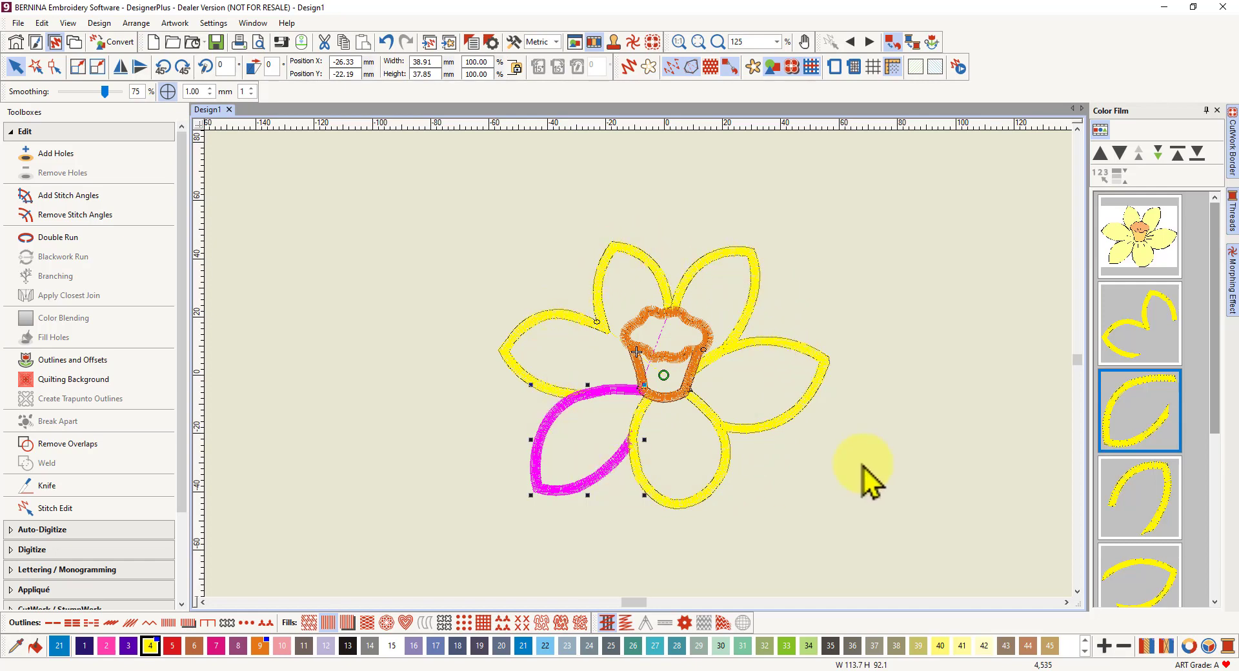
{"action": "left_click", "coordinate": [906, 320]}
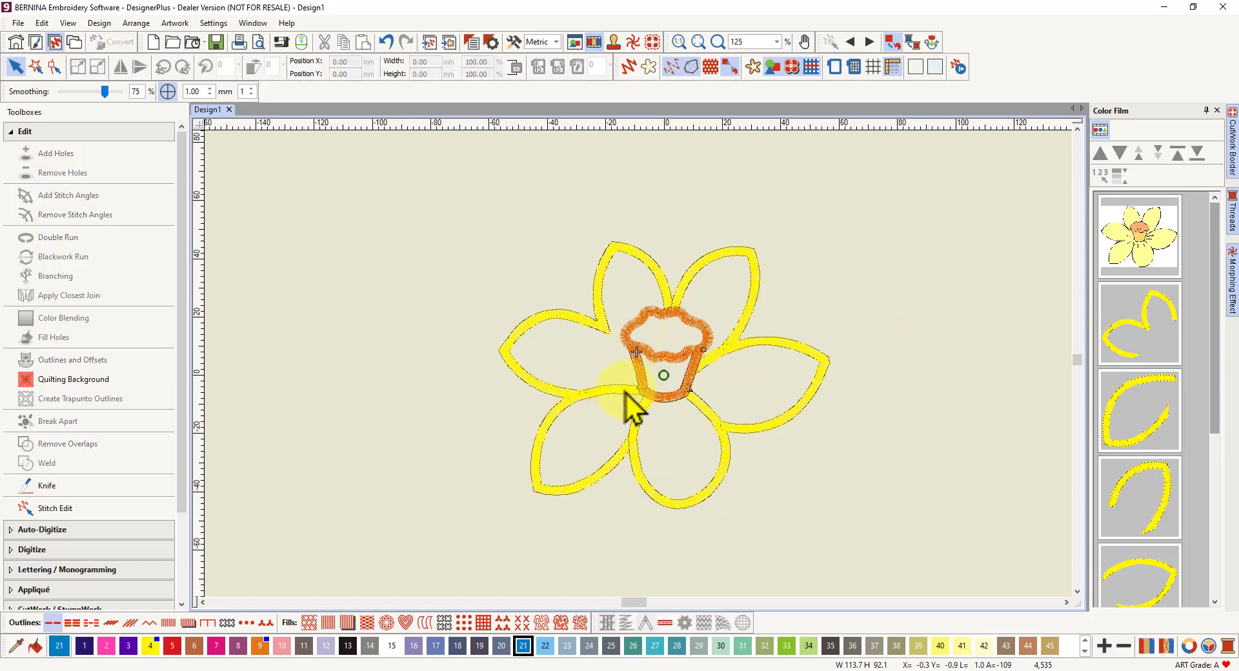
{"action": "left_click", "coordinate": [560, 316]}
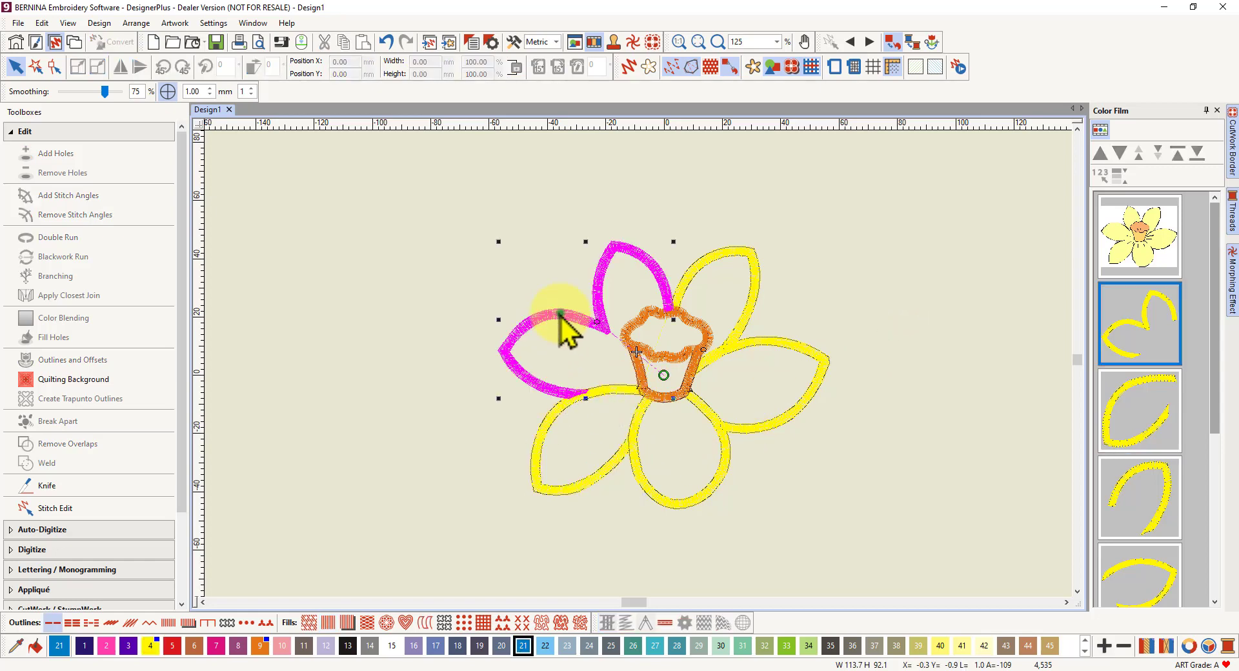
{"action": "left_click", "coordinate": [540, 431]}
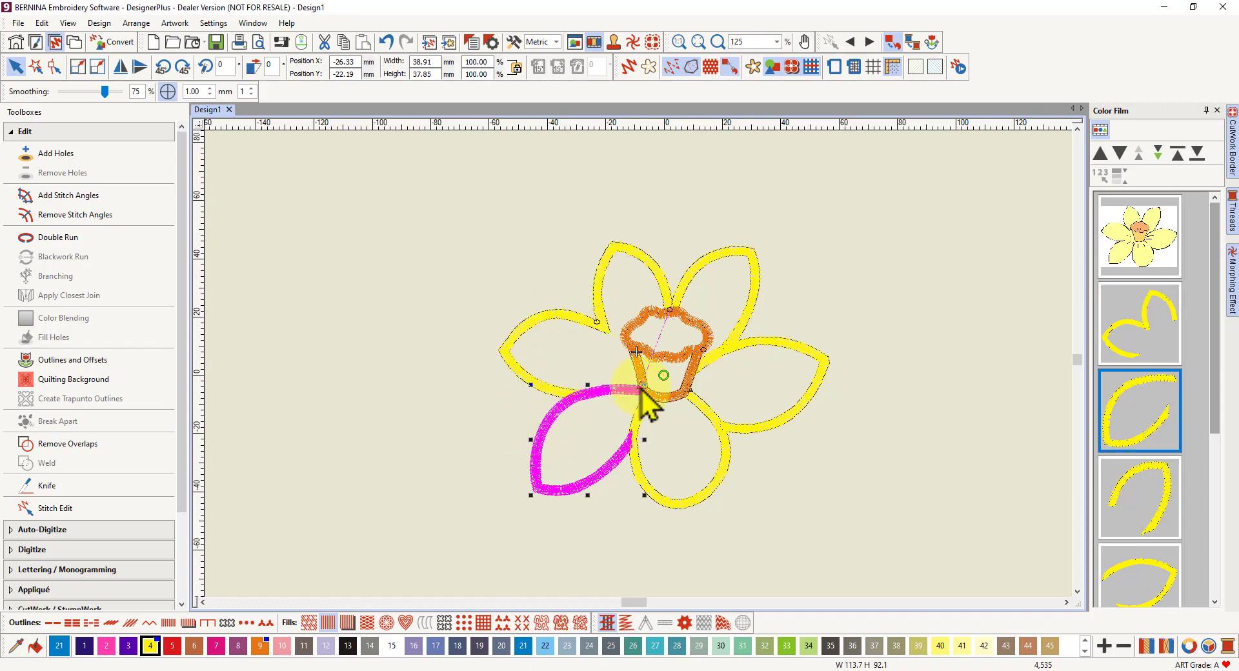
{"action": "scroll", "coordinate": [645, 381], "scroll_direction": "up", "scroll_amount": 2}
{"action": "scroll", "coordinate": [645, 381], "scroll_direction": "up", "scroll_amount": 3}
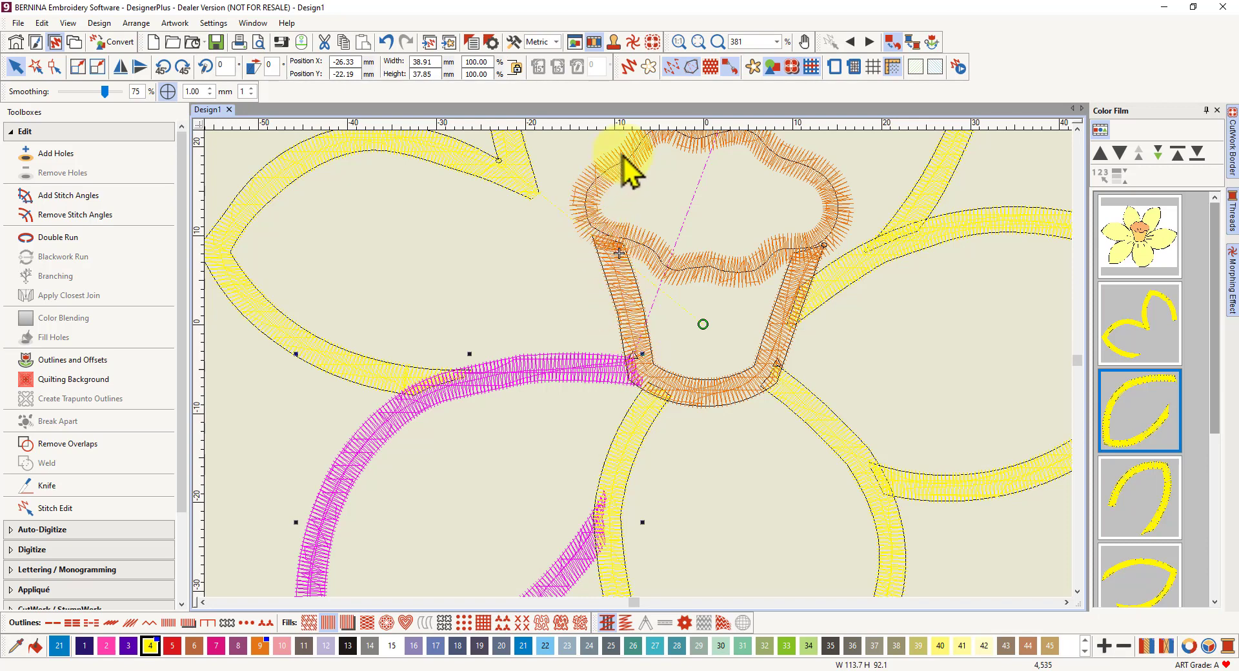
{"action": "scroll", "coordinate": [623, 155], "scroll_direction": "down", "scroll_amount": 1}
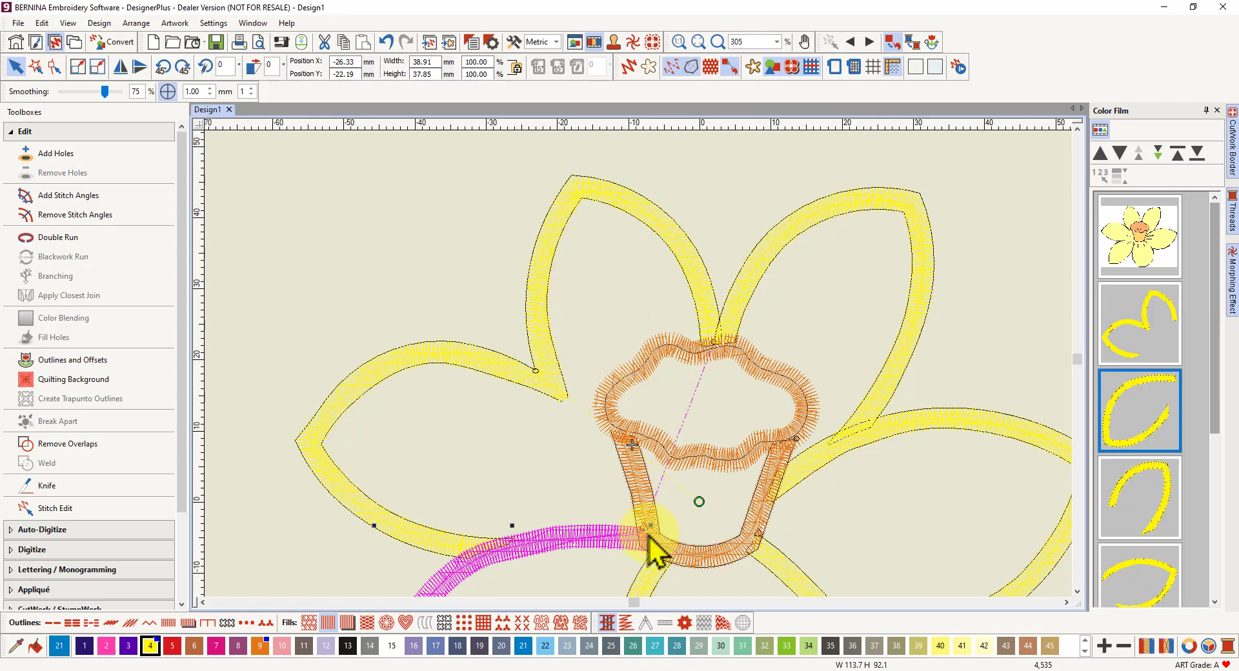
{"action": "scroll", "coordinate": [649, 539], "scroll_direction": "up", "scroll_amount": 2}
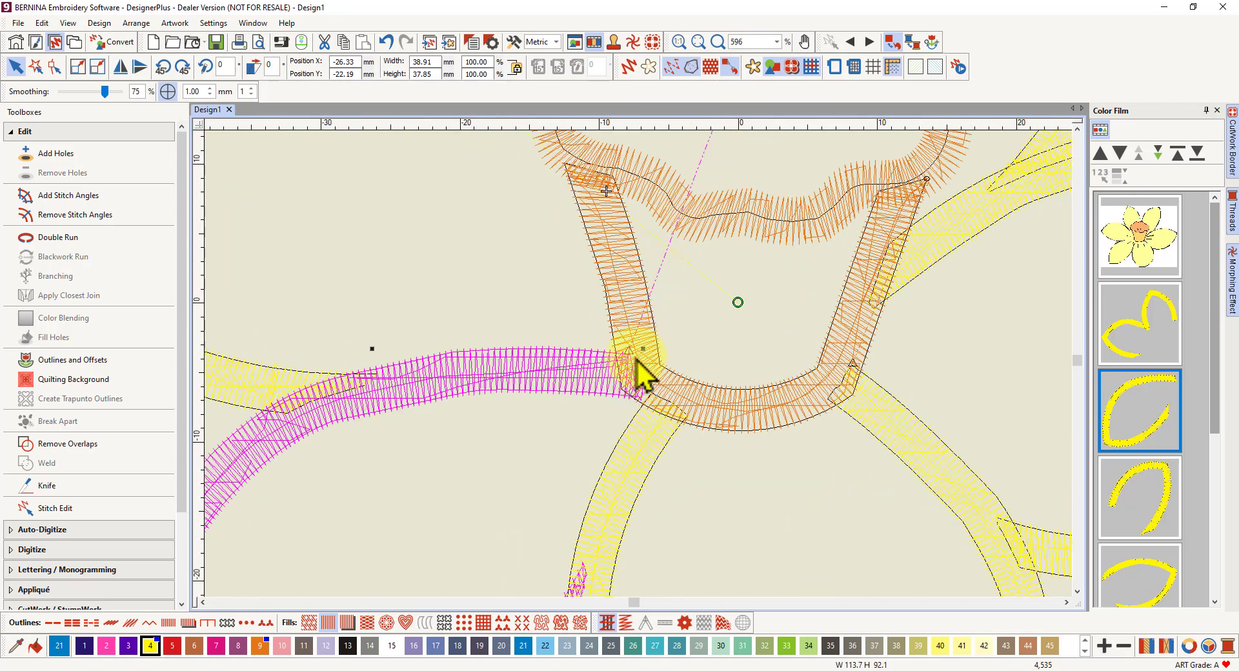
{"action": "scroll", "coordinate": [636, 375], "scroll_direction": "down", "scroll_amount": 3}
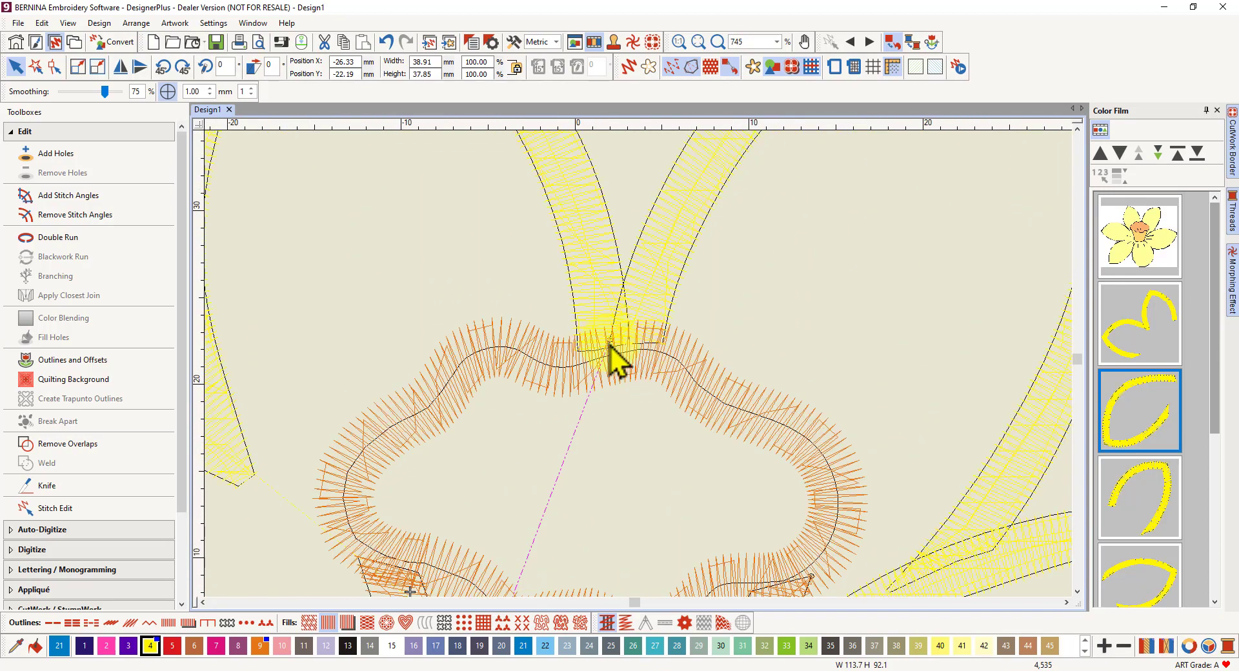
{"action": "scroll", "coordinate": [645, 384], "scroll_direction": "down", "scroll_amount": 8}
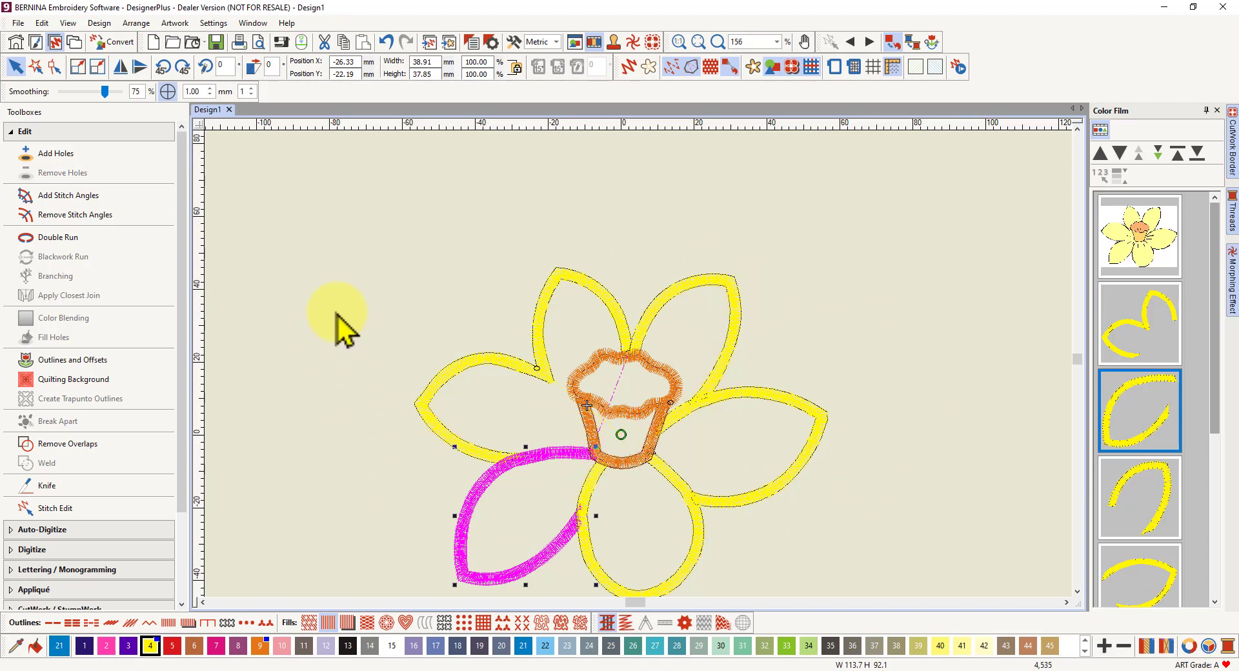
- Digitize a yellow (color 4) open outline from the lower-left petal's end, along the cup and rim to the upper-right petal's start, and show artistic view
{"action": "left_click", "coordinate": [41, 550]}
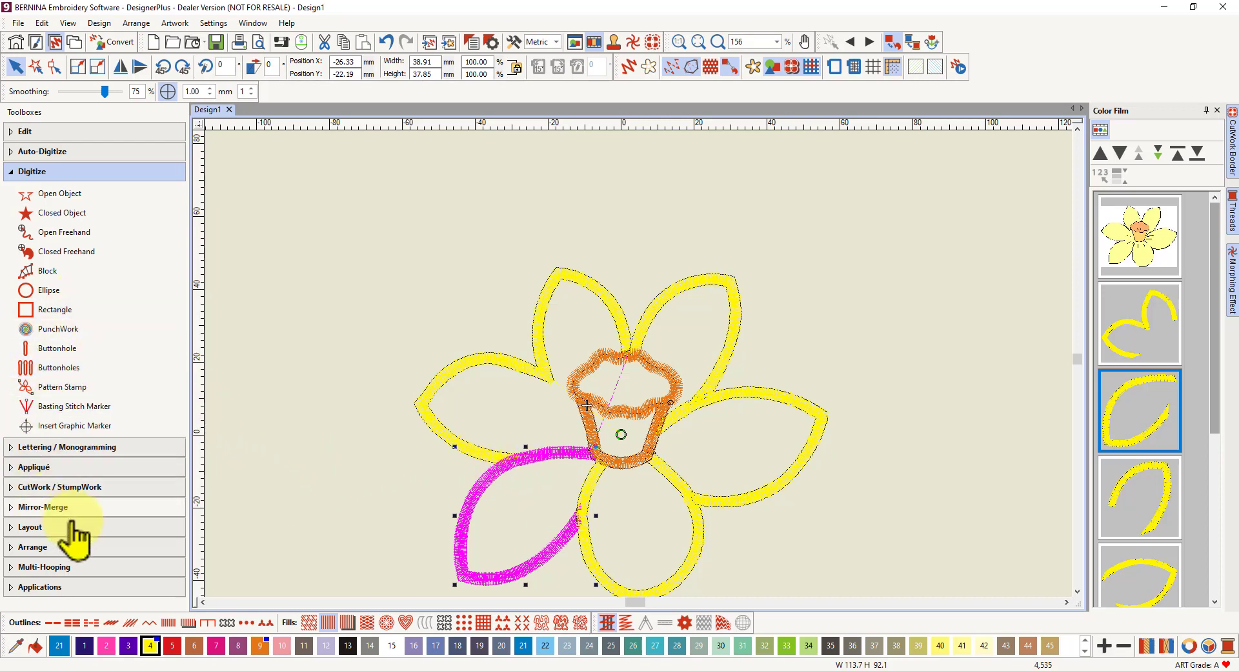
{"action": "left_click", "coordinate": [61, 193]}
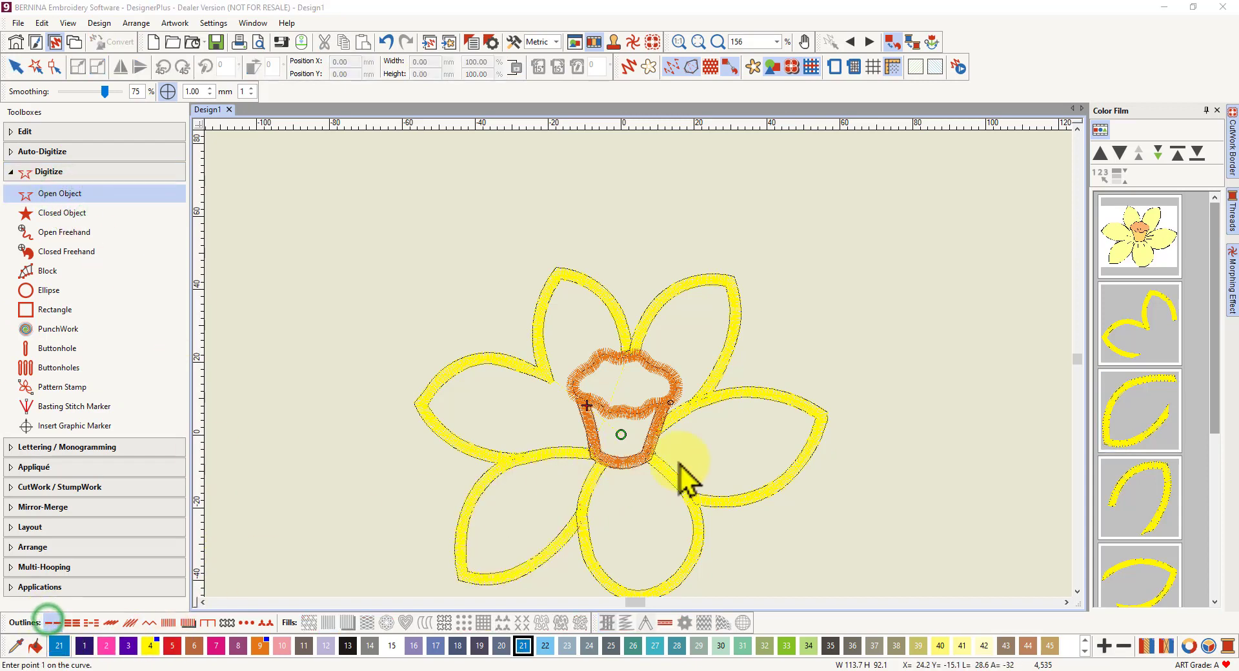
{"action": "scroll", "coordinate": [641, 378], "scroll_direction": "up", "scroll_amount": 4}
{"action": "scroll", "coordinate": [649, 348], "scroll_direction": "up", "scroll_amount": 1}
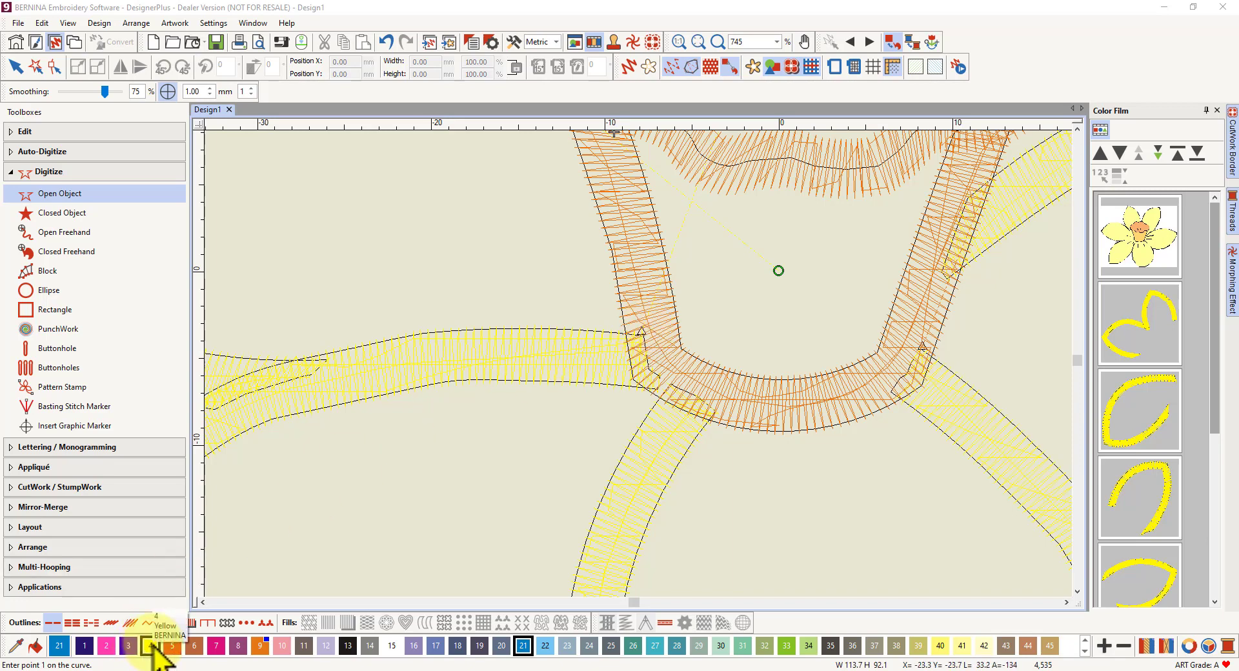
{"action": "left_click", "coordinate": [151, 646]}
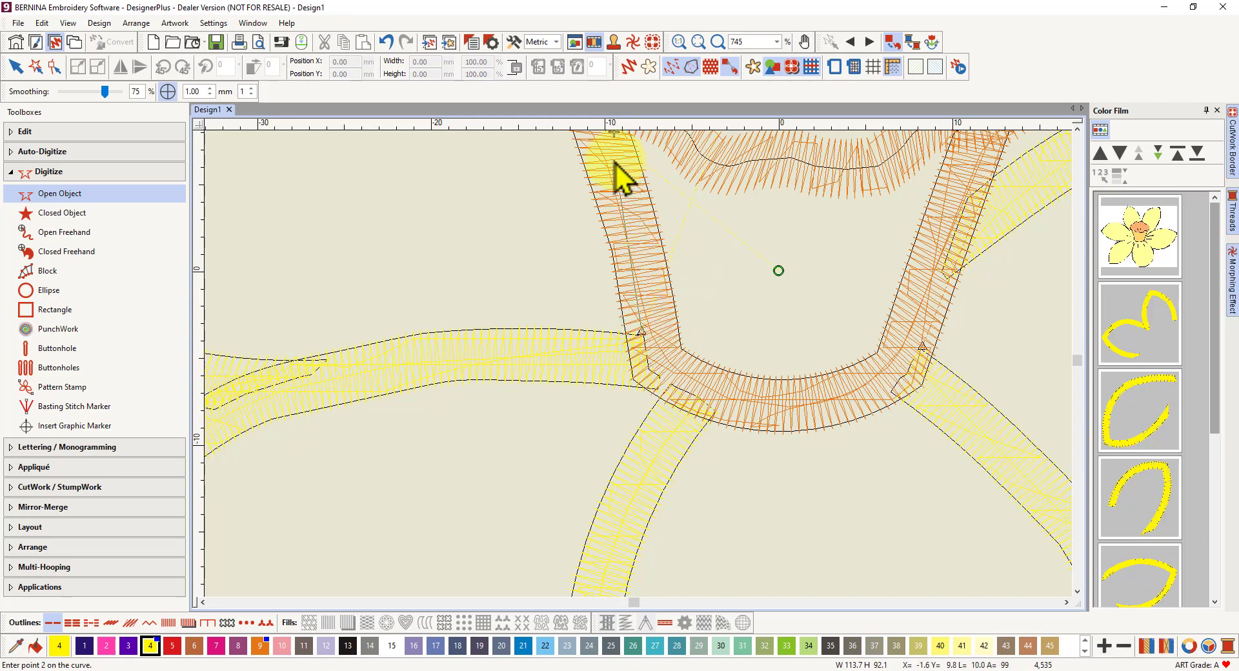
{"action": "left_click", "coordinate": [598, 201]}
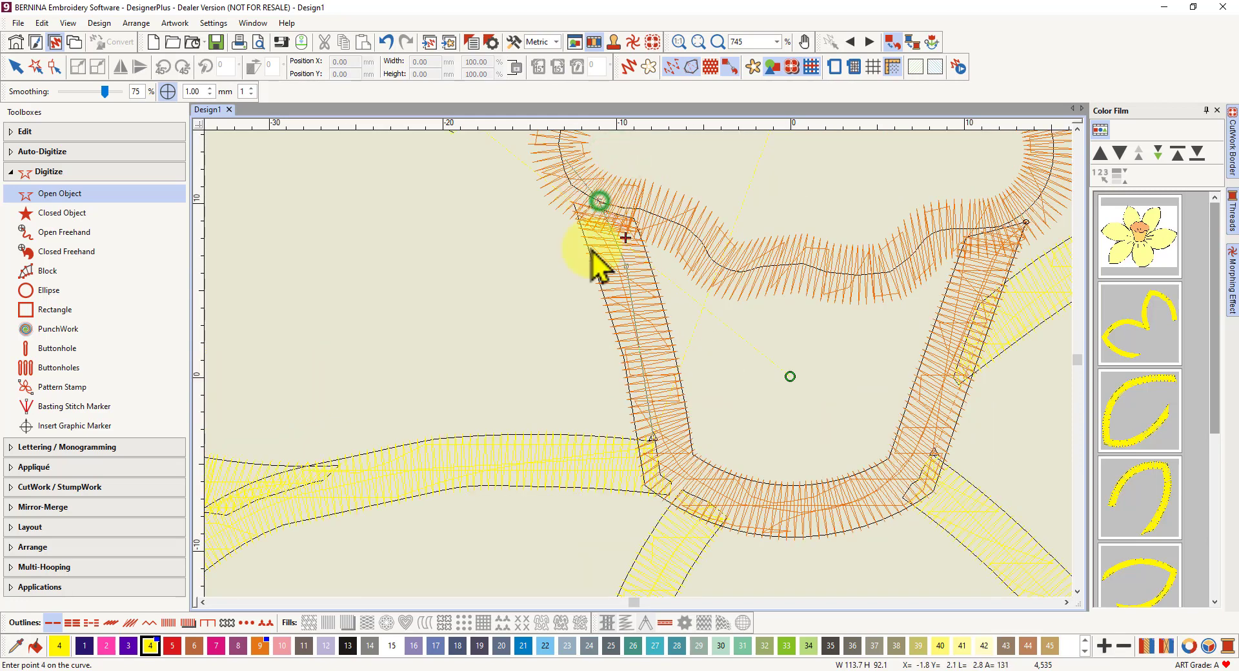
{"action": "left_click", "coordinate": [589, 260]}
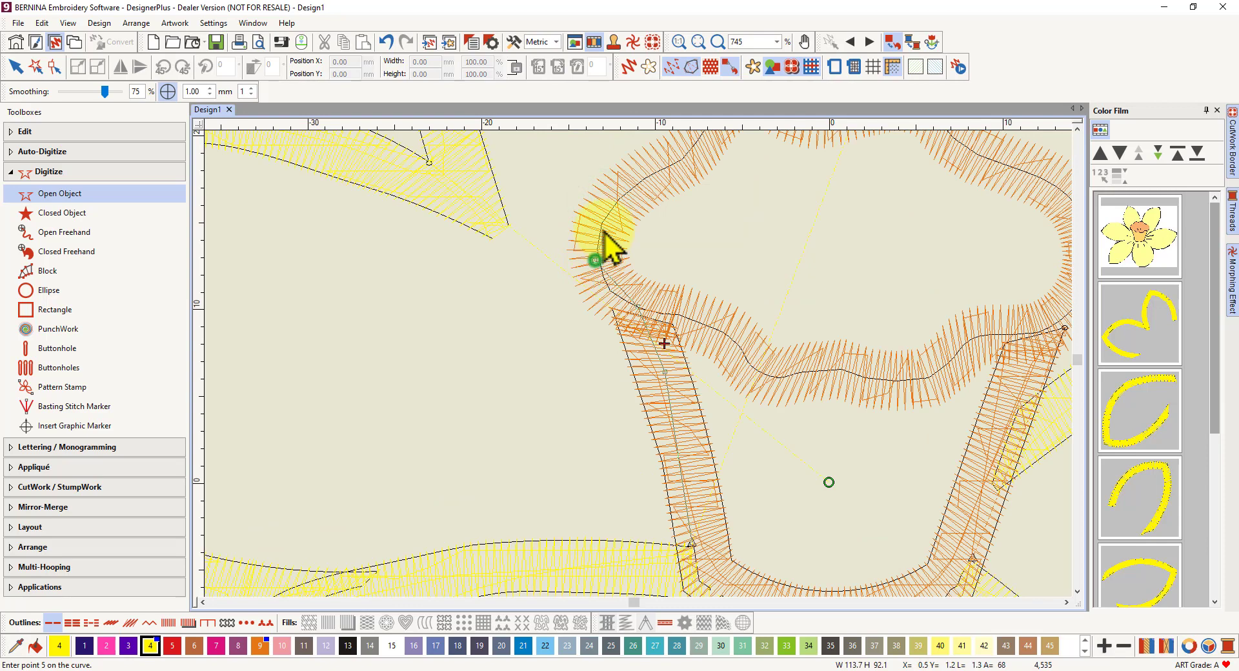
{"action": "left_click", "coordinate": [637, 178]}
{"action": "left_click", "coordinate": [700, 240]}
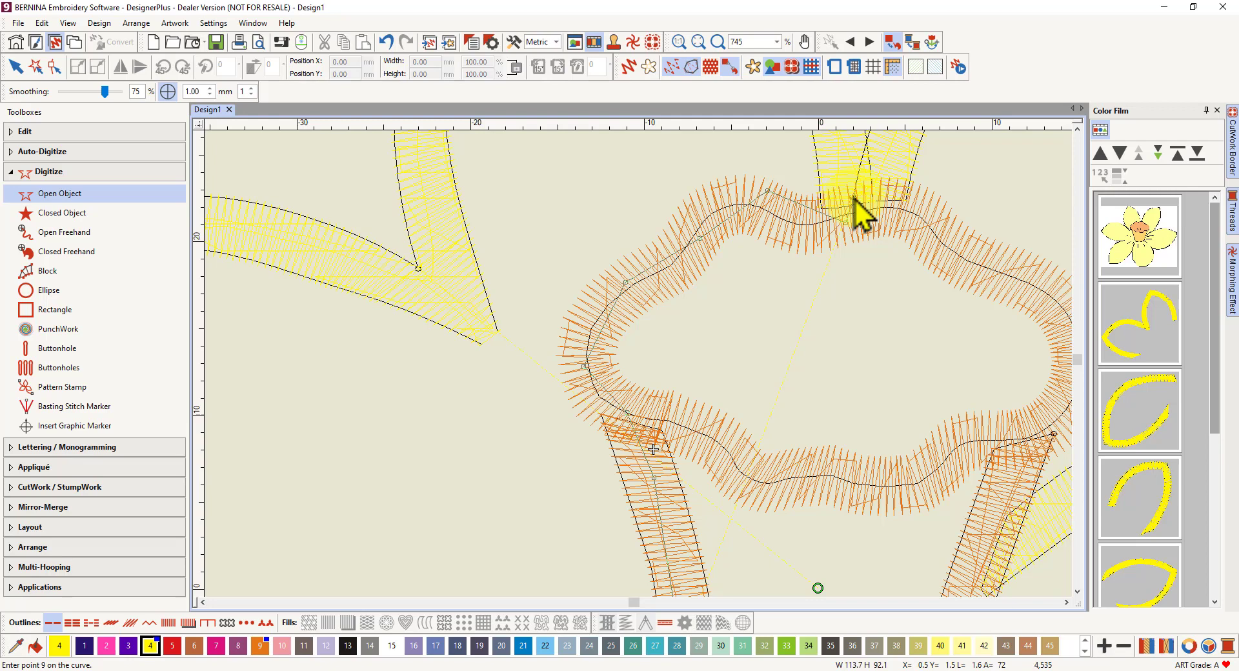
{"action": "scroll", "coordinate": [855, 201], "scroll_direction": "up", "scroll_amount": 2}
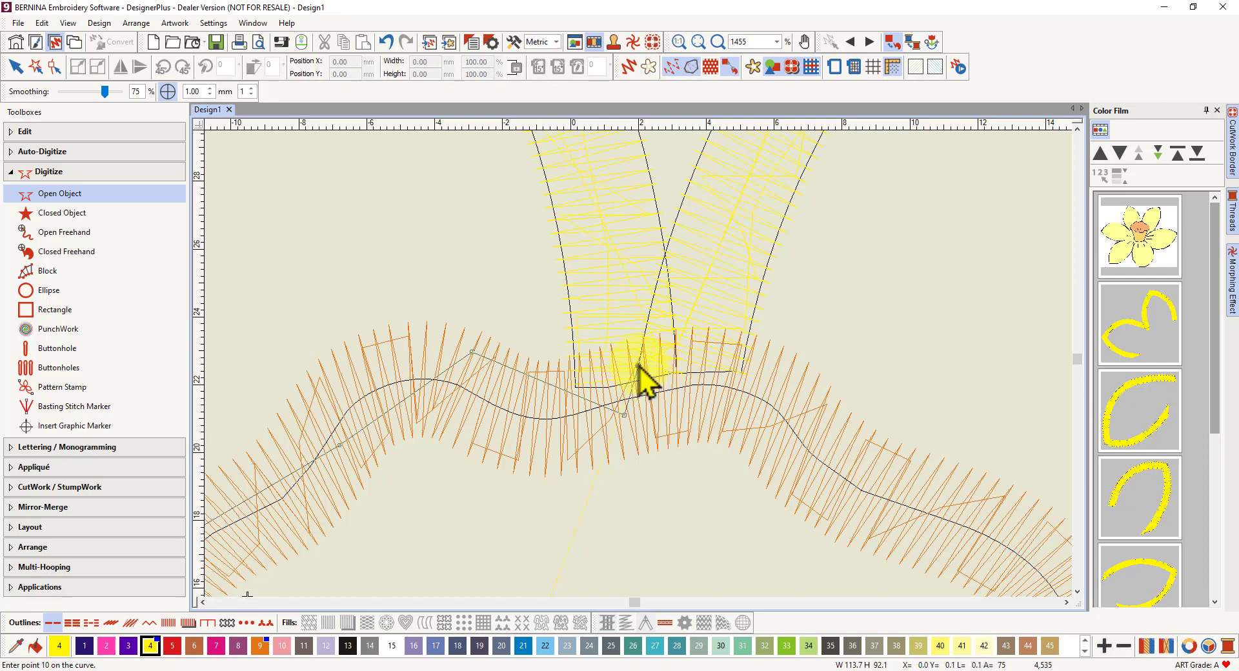
{"action": "key", "text": "Return"}
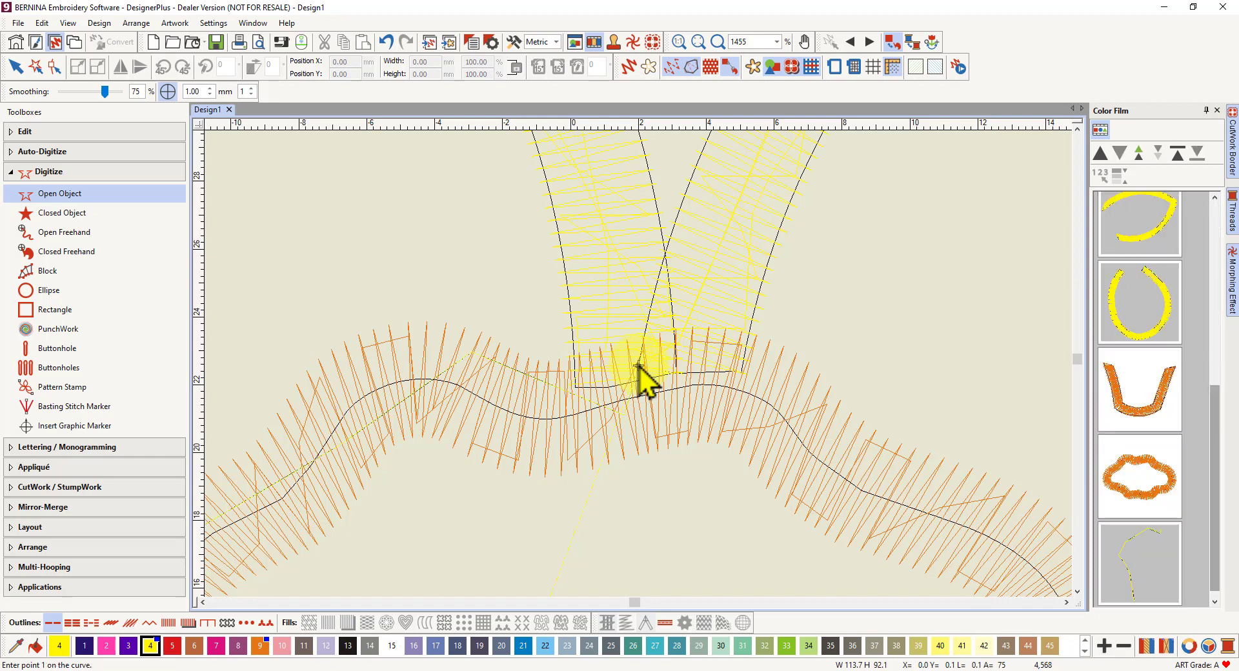
{"action": "scroll", "coordinate": [642, 387], "scroll_direction": "down", "scroll_amount": 3}
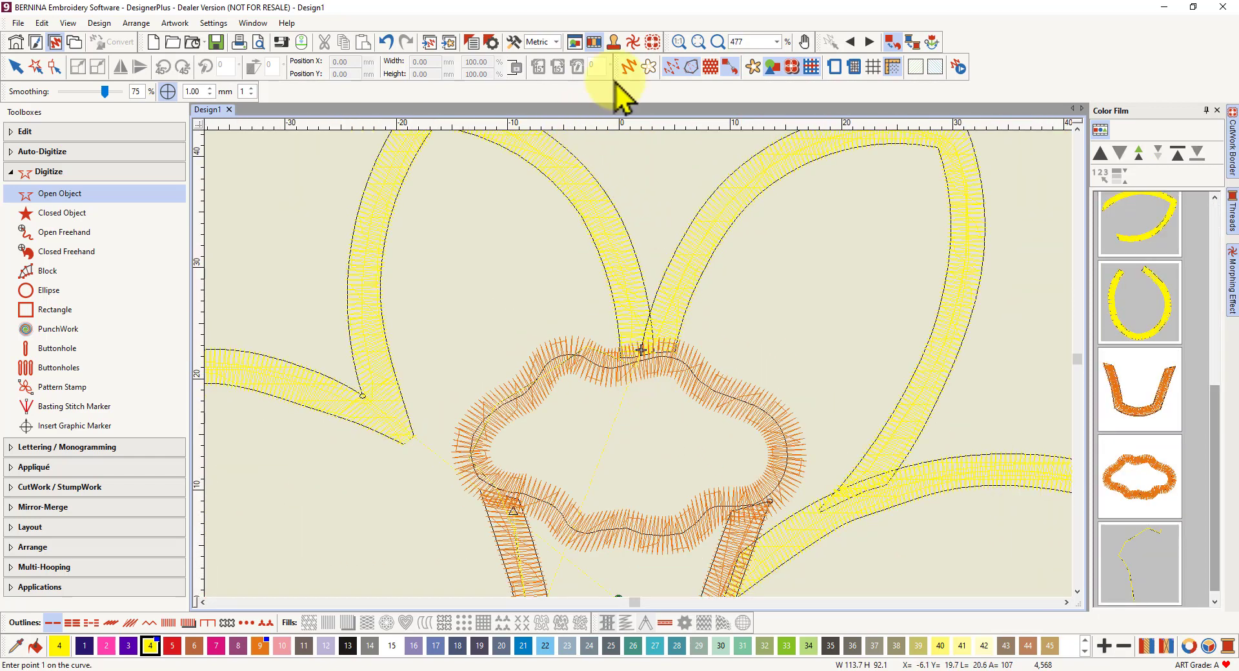
{"action": "left_click", "coordinate": [629, 67]}
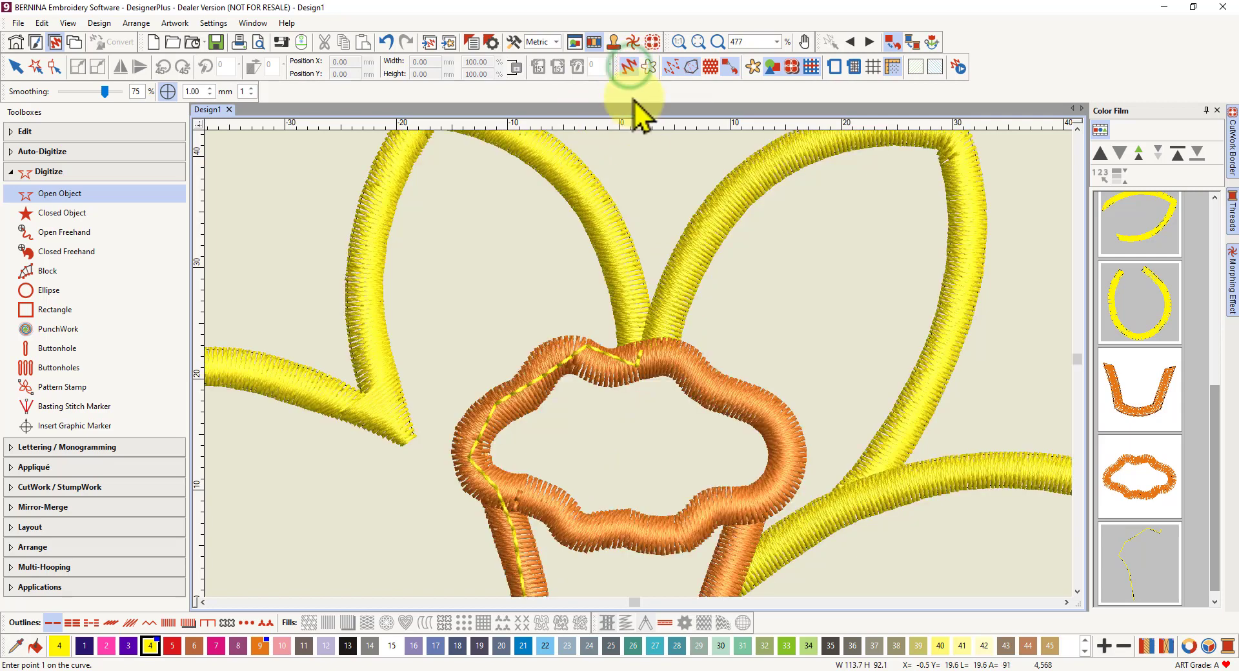
- Turn off artistic view and select the lower-left petal to examine the connecting jump across the cup
{"action": "scroll", "coordinate": [581, 429], "scroll_direction": "down", "scroll_amount": 2}
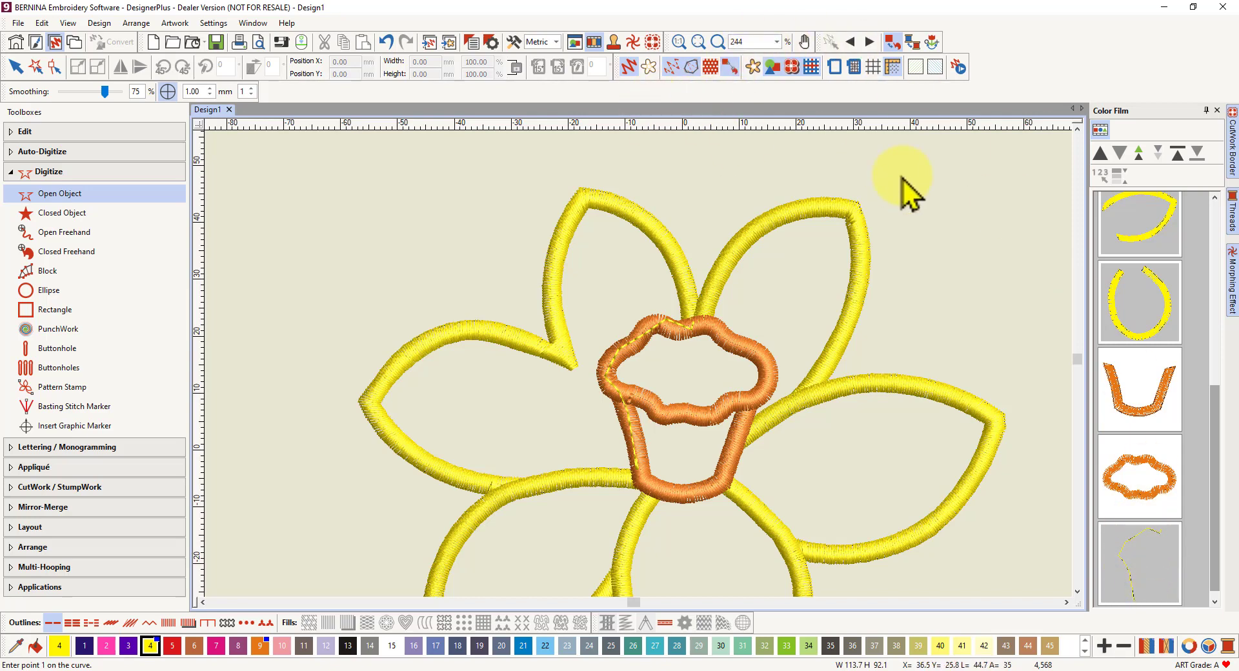
{"action": "left_click", "coordinate": [671, 67]}
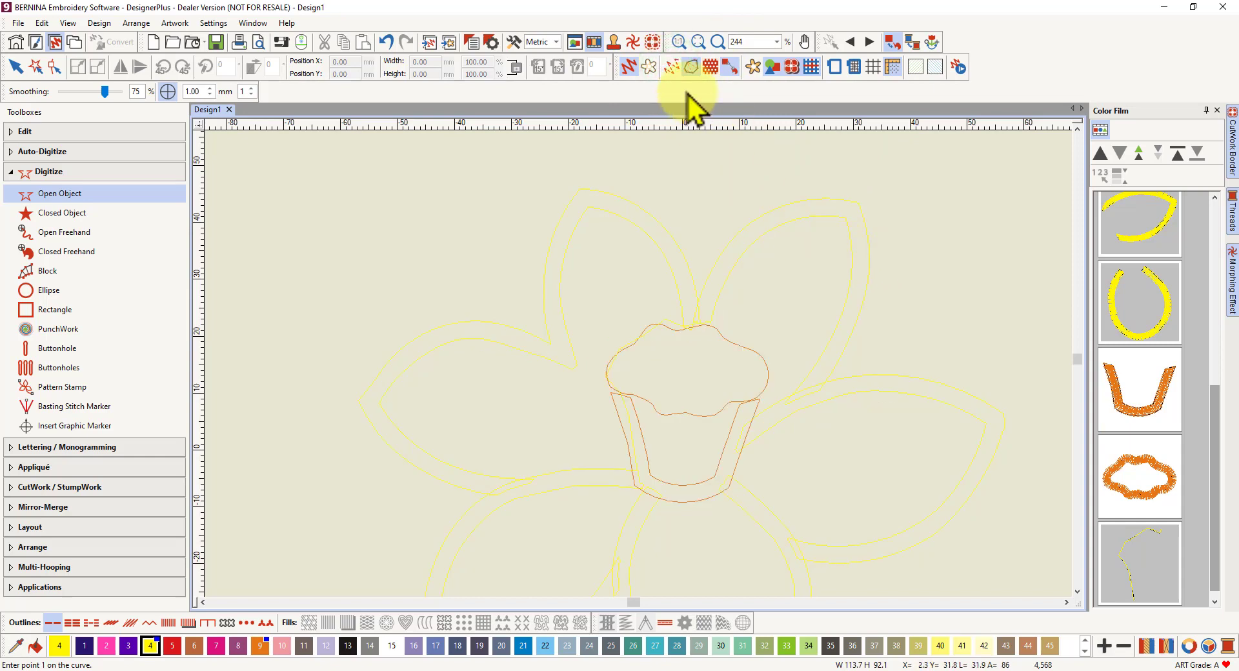
{"action": "left_click", "coordinate": [672, 67]}
{"action": "left_click", "coordinate": [628, 67]}
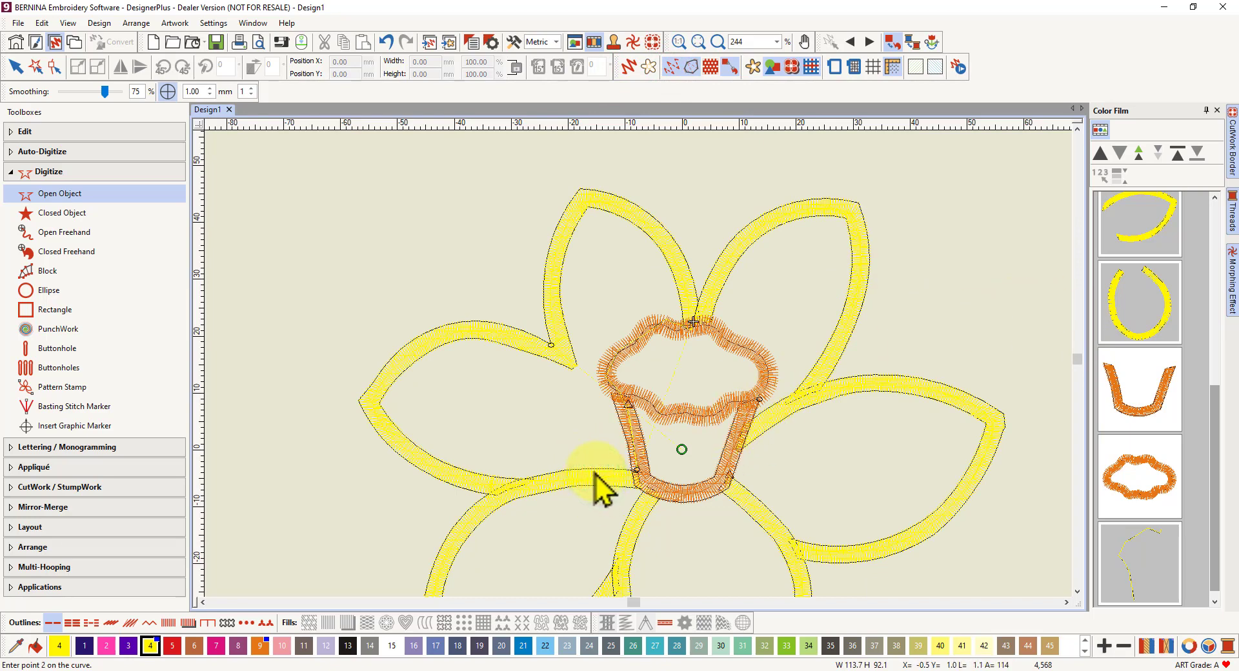
{"action": "left_click", "coordinate": [16, 65]}
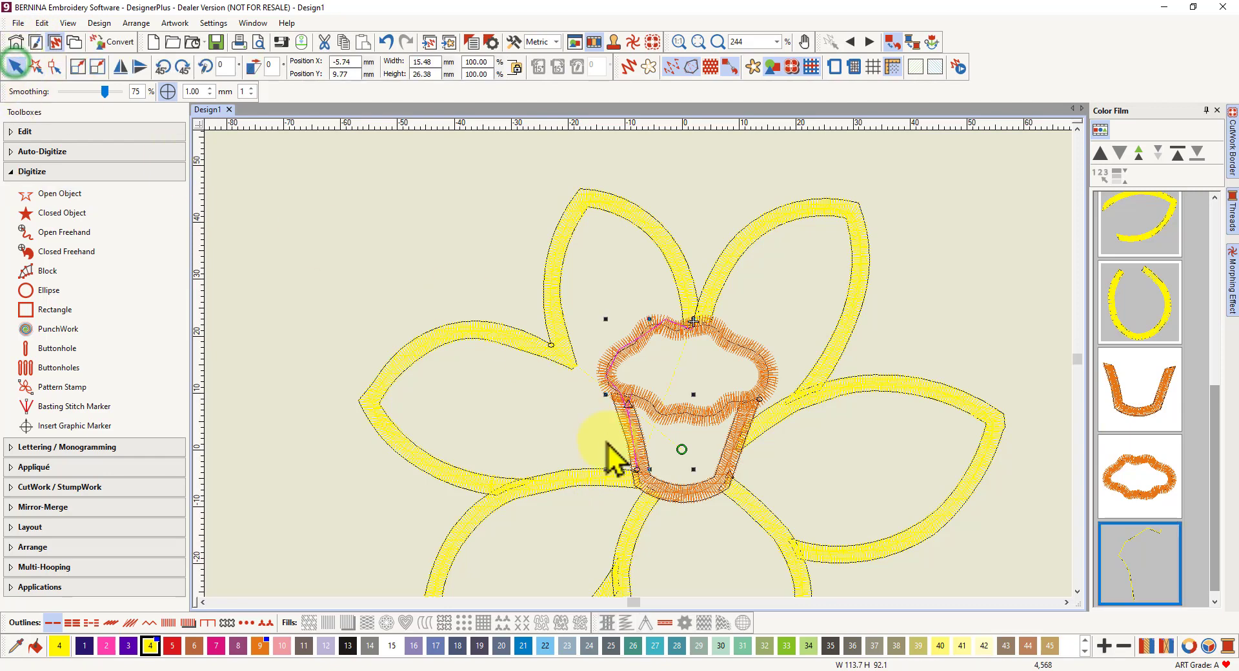
{"action": "left_click", "coordinate": [572, 475]}
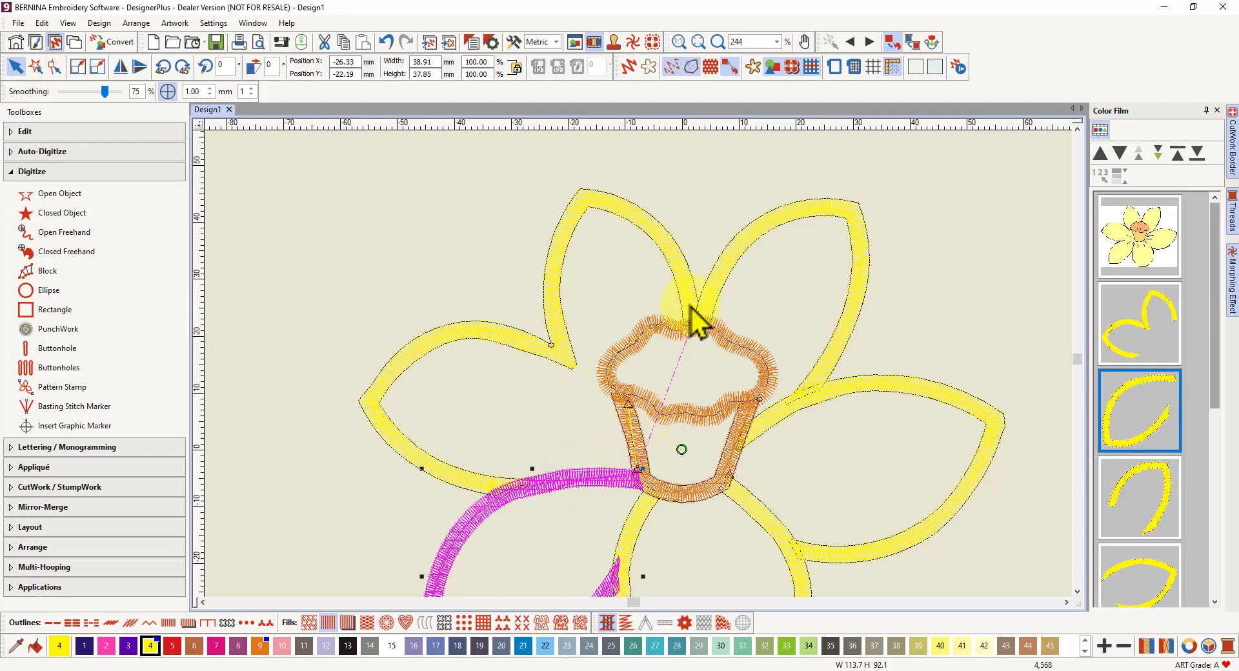
- Resequence the yellow running path in the Color Film so it stitches directly after the lower-left petal
{"action": "left_click_drag", "start_coordinate": [1212, 338], "coordinate": [1226, 520]}
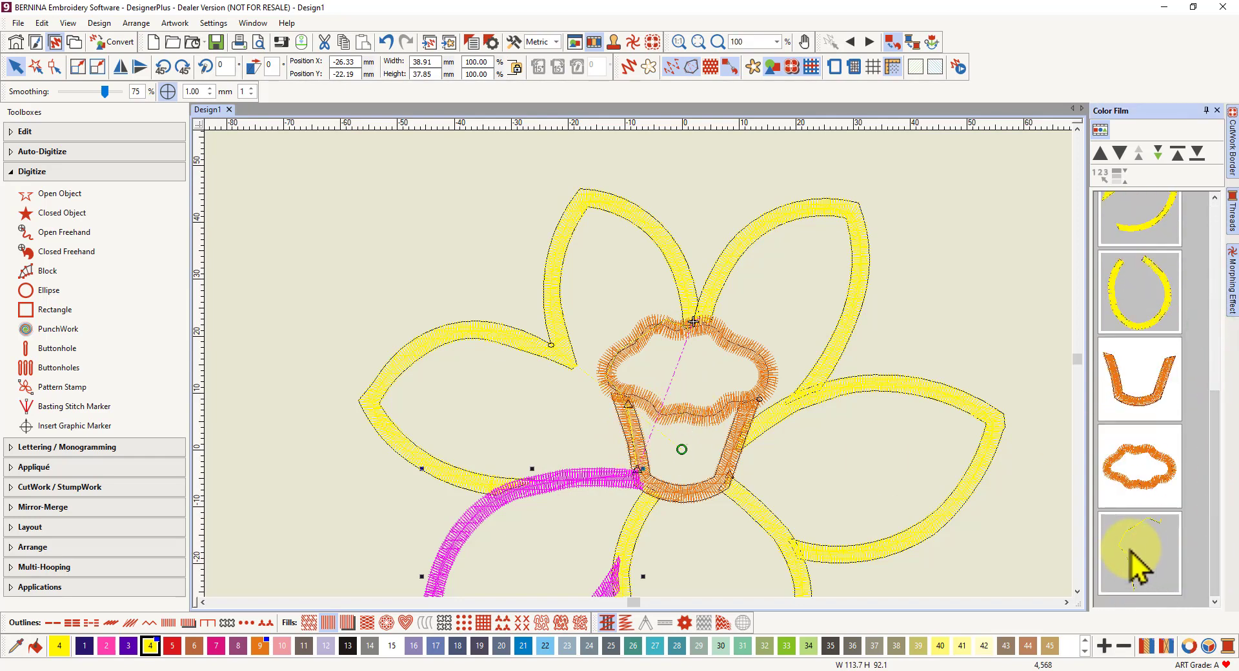
{"action": "left_click", "coordinate": [1136, 568]}
{"action": "left_click_drag", "start_coordinate": [1211, 447], "coordinate": [1220, 257]}
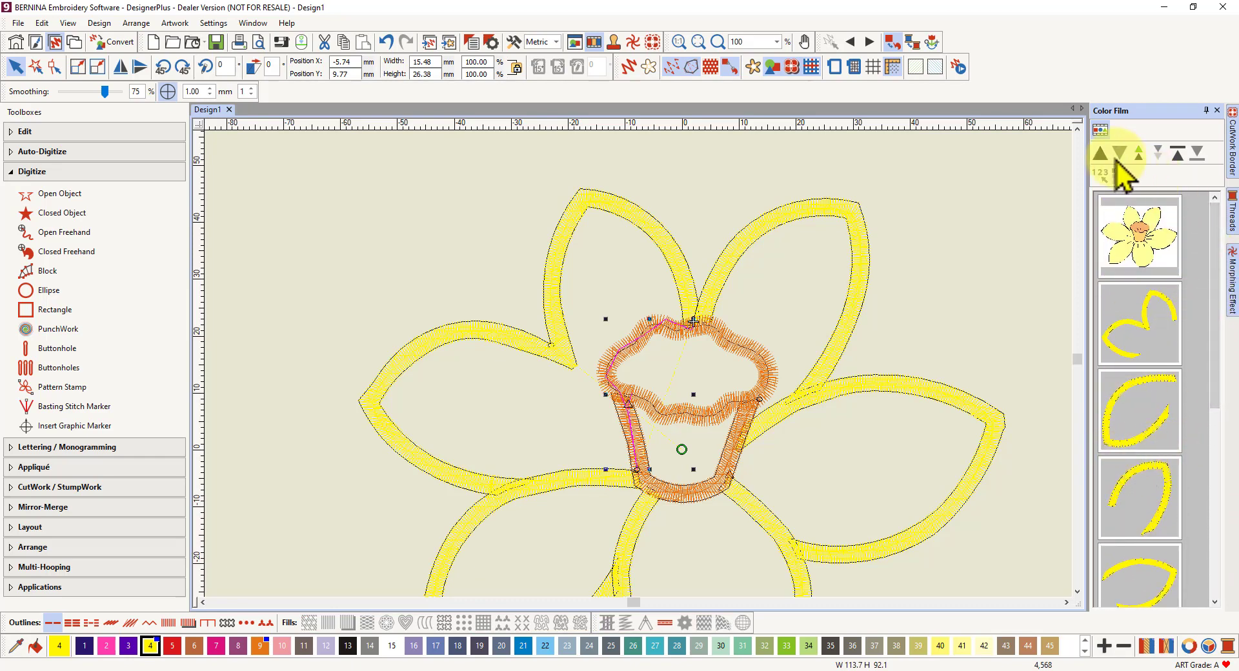
{"action": "left_click", "coordinate": [1178, 155]}
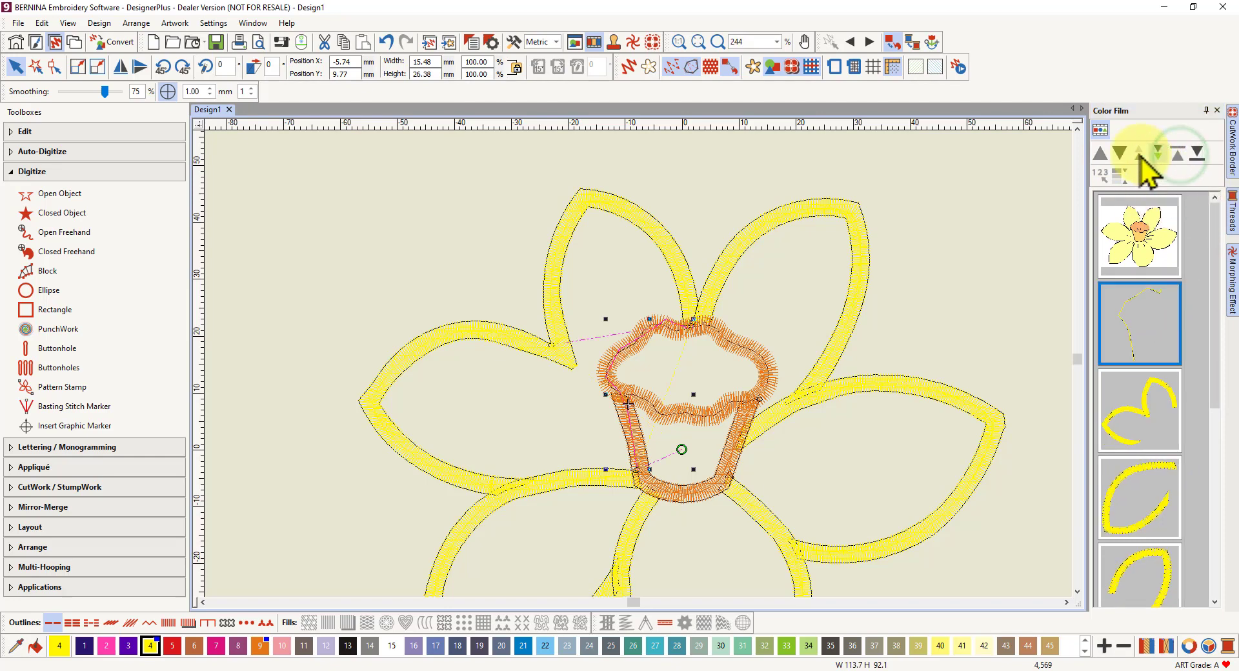
{"action": "left_click", "coordinate": [1120, 155]}
{"action": "left_click", "coordinate": [1120, 155]}
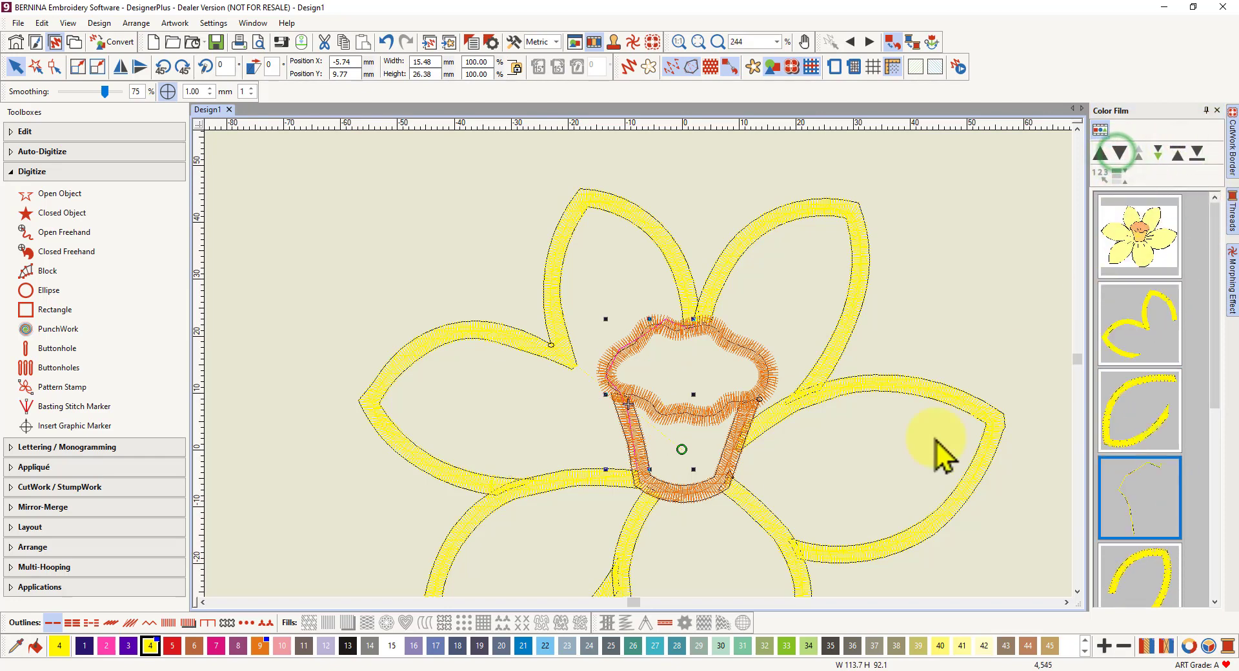
- Select the lower-left petal and examine its connection to the running path in the stitching sequence
{"action": "left_click", "coordinate": [284, 452]}
{"action": "left_click", "coordinate": [469, 519]}
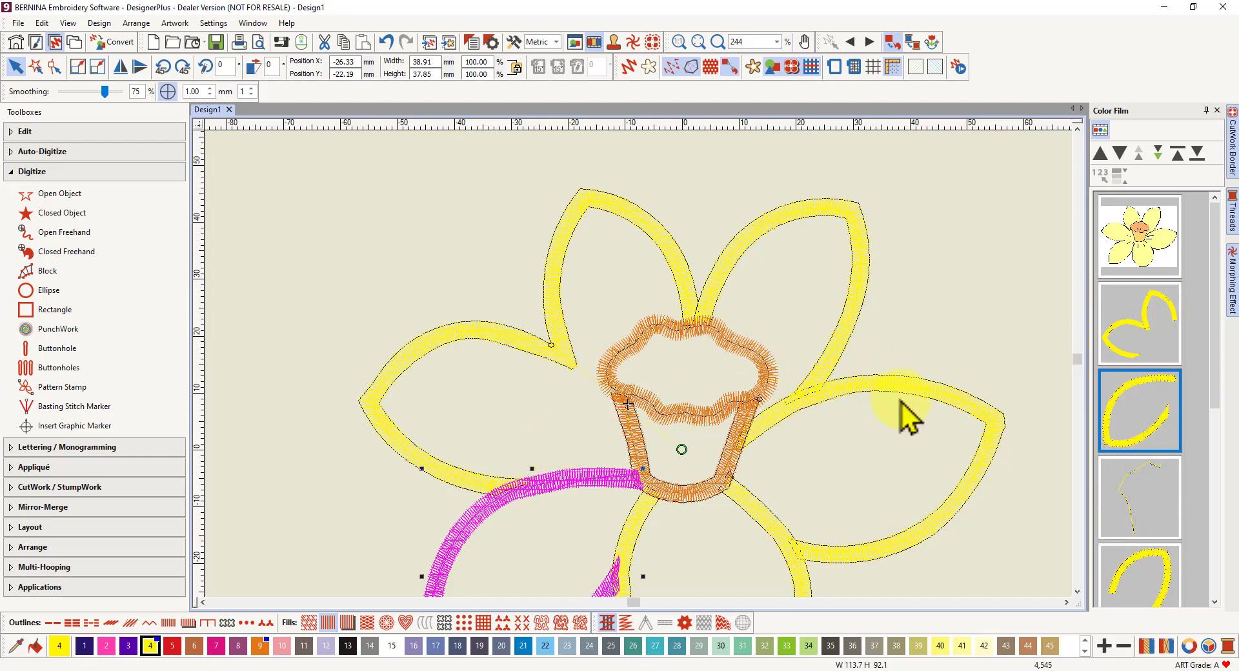
{"action": "scroll", "coordinate": [637, 374], "scroll_direction": "down", "scroll_amount": 3}
{"action": "scroll", "coordinate": [748, 331], "scroll_direction": "down", "scroll_amount": 1}
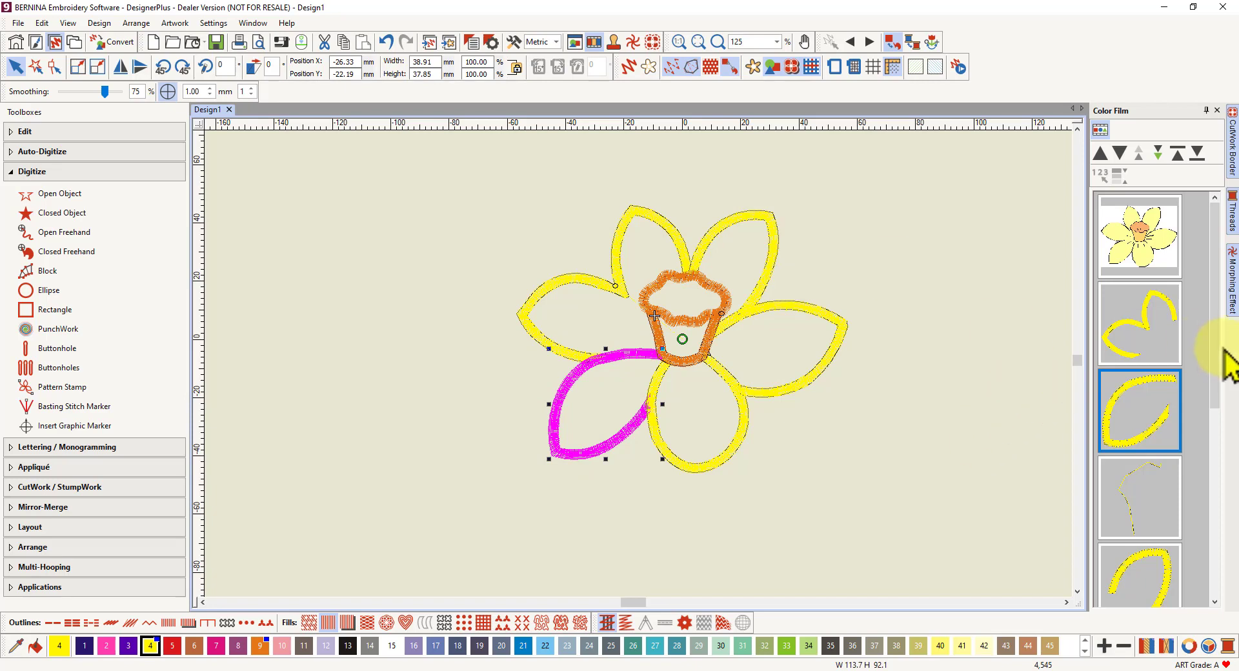
{"action": "left_click_drag", "start_coordinate": [1214, 354], "coordinate": [1223, 415]}
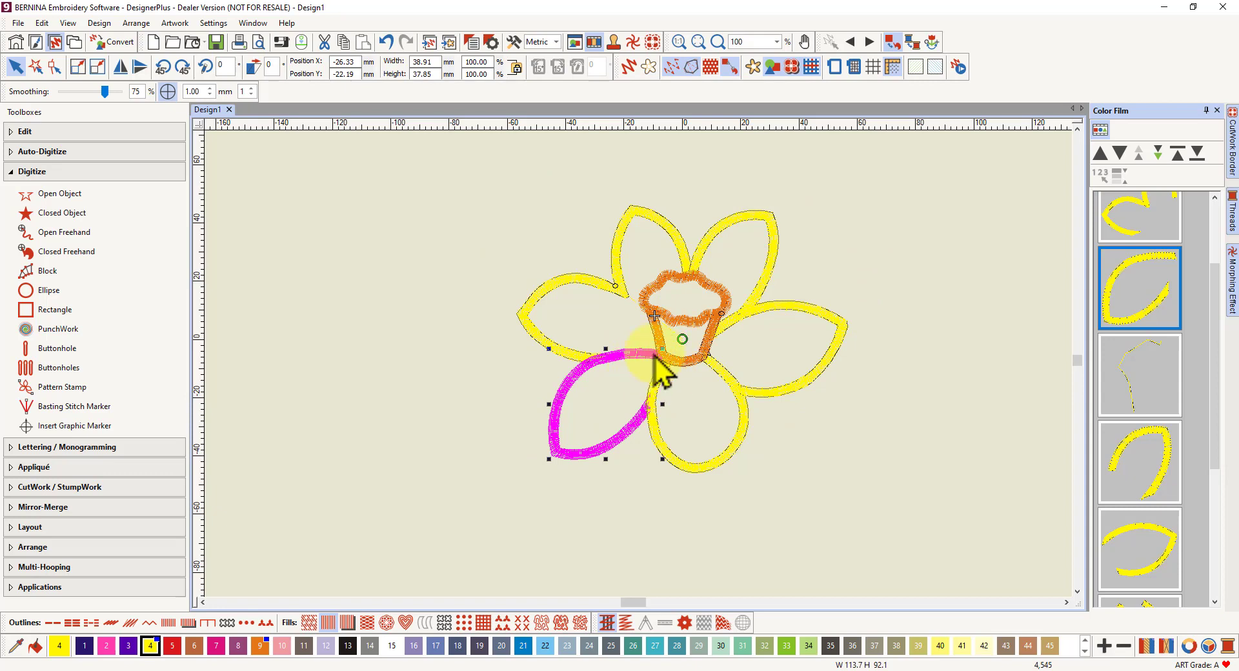
{"action": "left_click", "coordinate": [431, 347]}
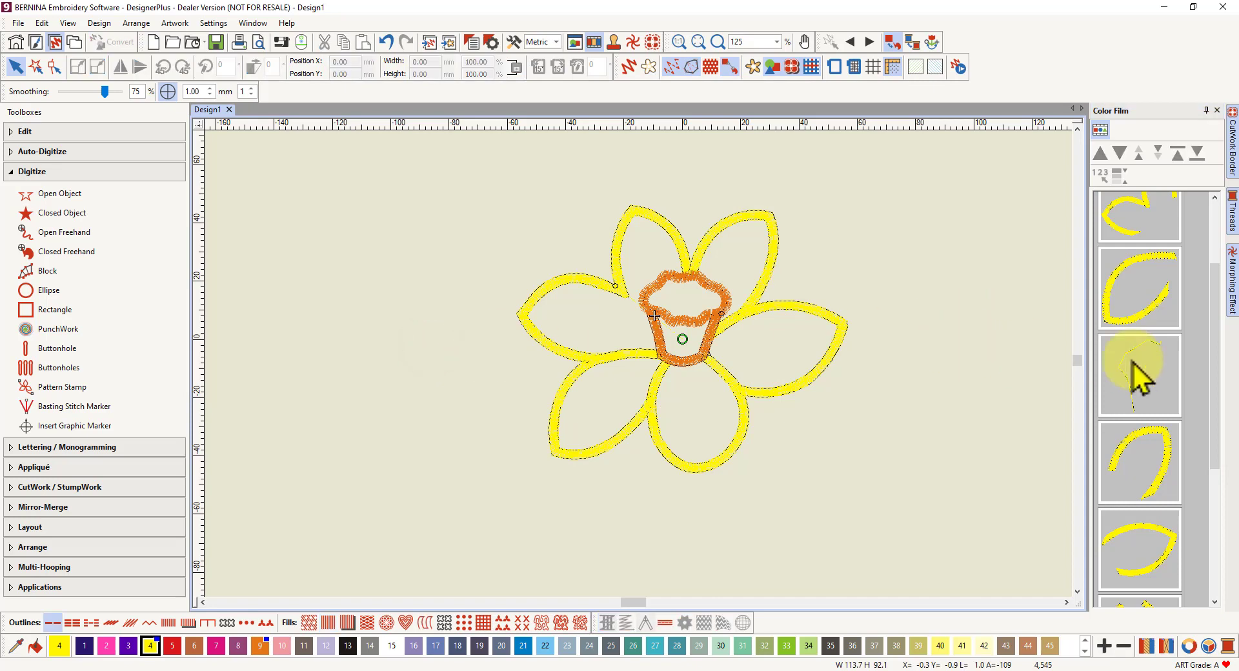
- Delete the yellow running path and select the lower-left petal to inspect its connector across the cup
{"action": "left_click", "coordinate": [1139, 381]}
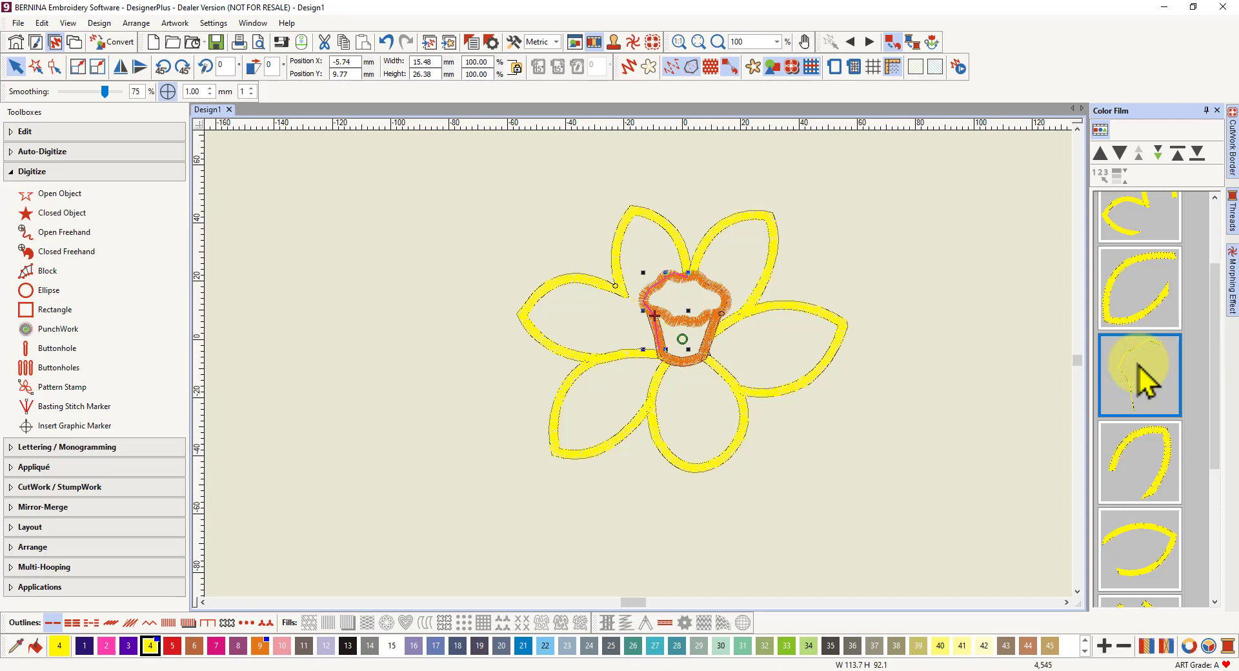
{"action": "left_click", "coordinate": [1140, 381]}
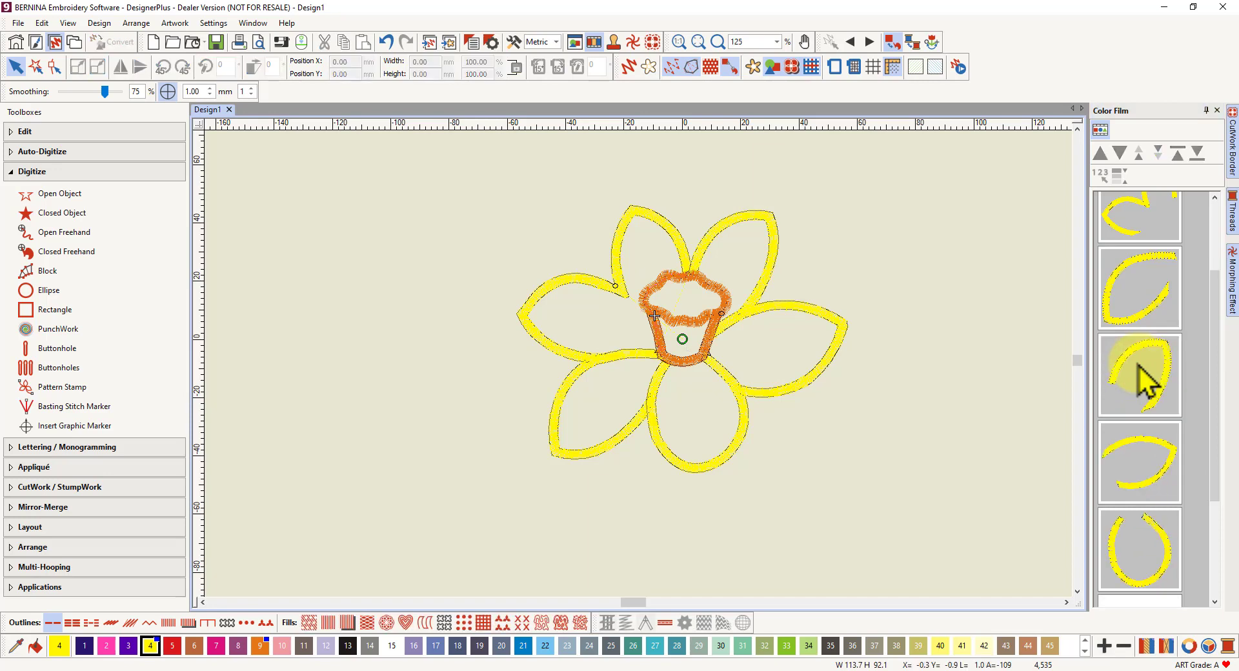
{"action": "left_click", "coordinate": [557, 393]}
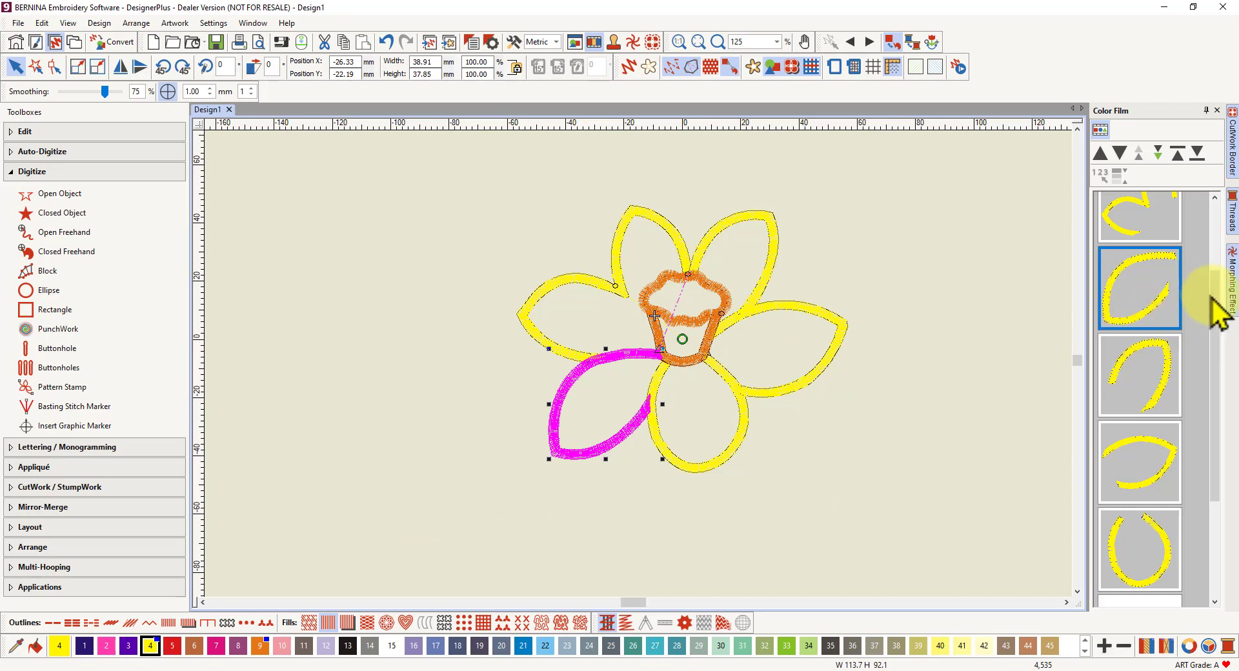
{"action": "left_click_drag", "start_coordinate": [1218, 303], "coordinate": [1219, 258]}
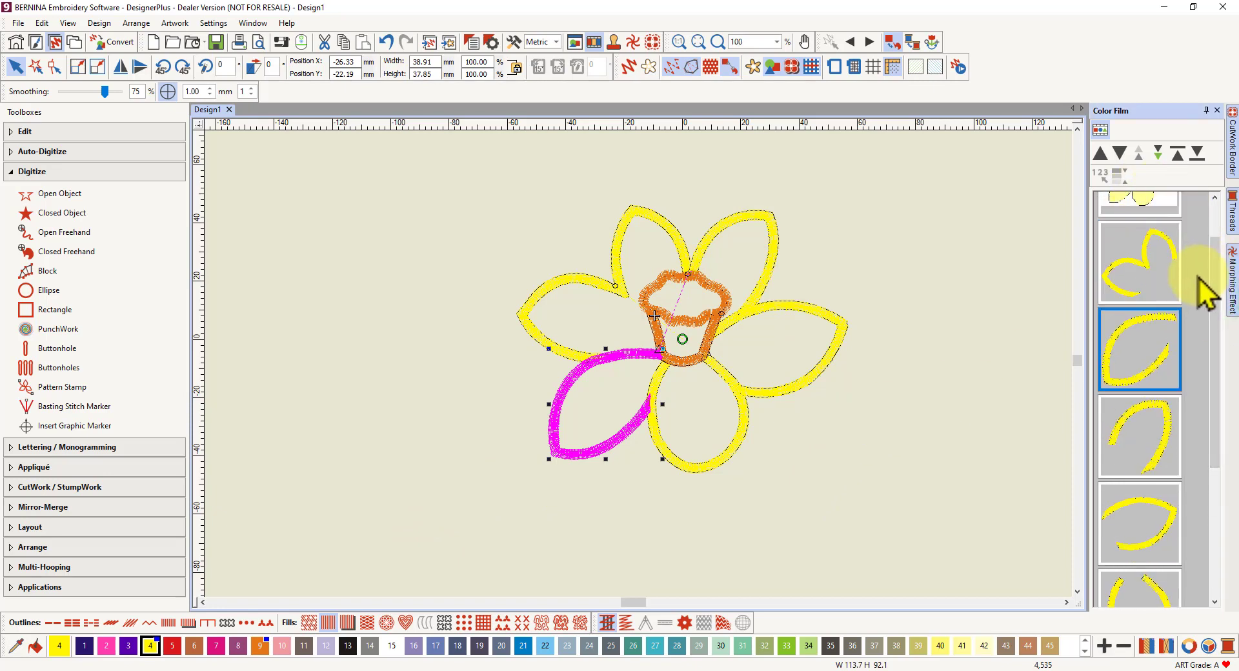
- Select all yellow color 4 petal objects and apply Branching, placing the exit point at the cup's lower-left corner
{"action": "left_click", "coordinate": [1101, 130]}
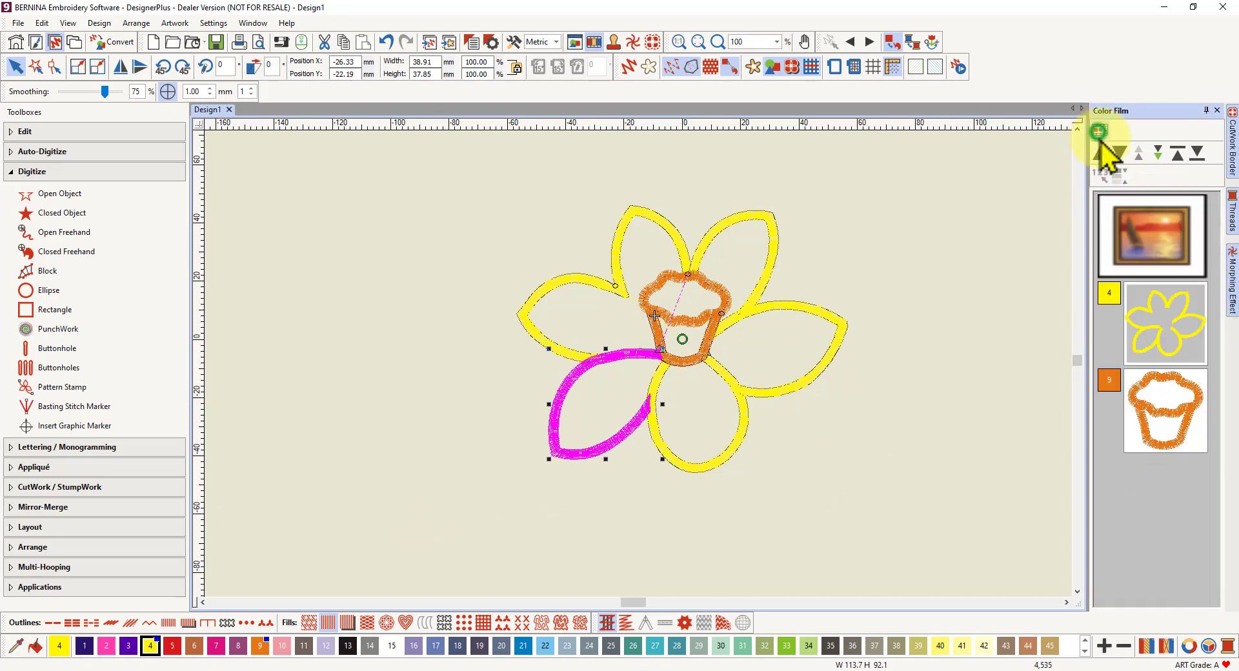
{"action": "left_click", "coordinate": [1160, 319]}
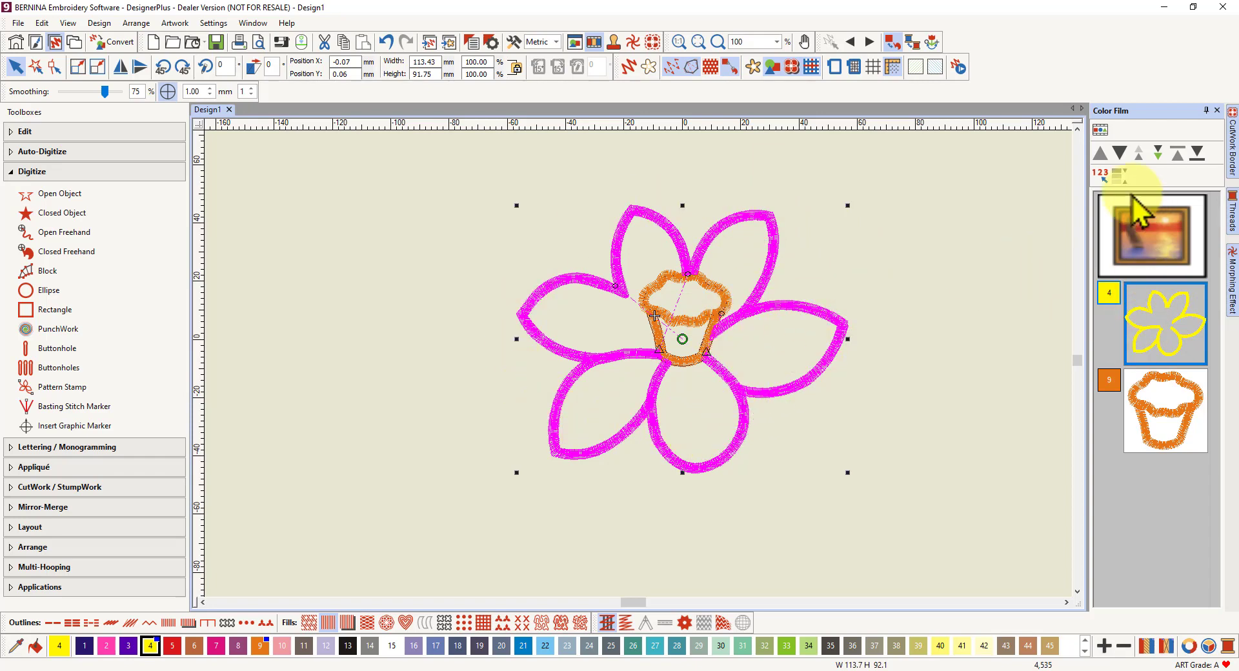
{"action": "left_click", "coordinate": [1101, 130]}
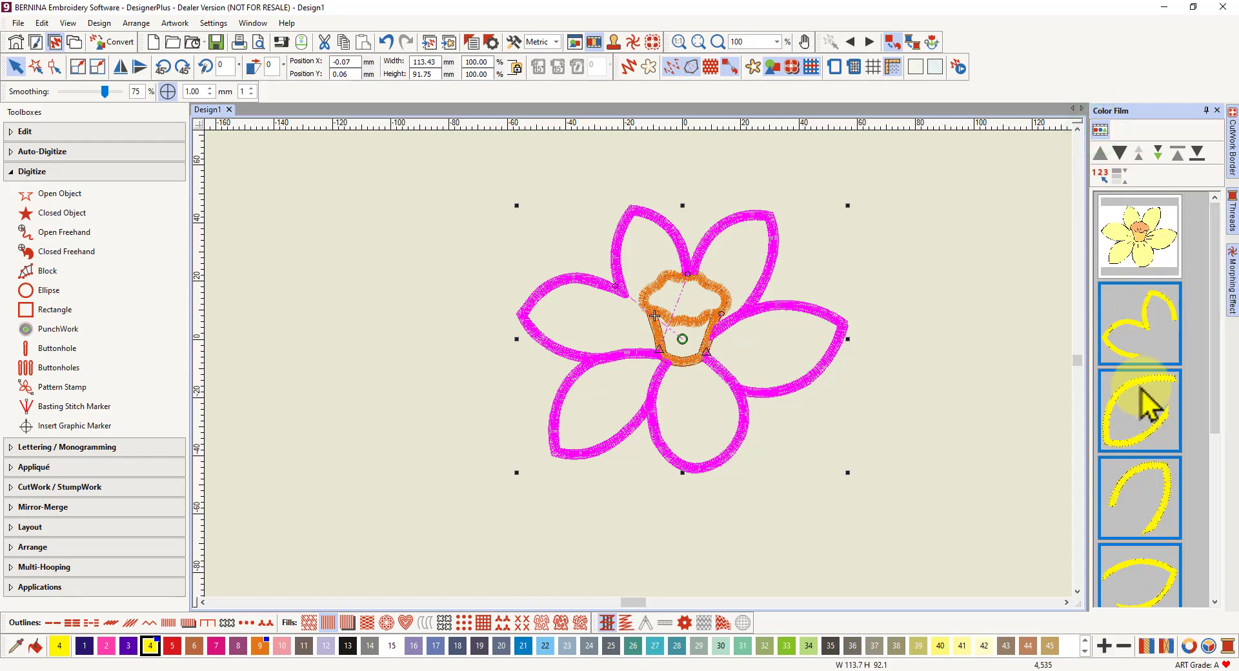
{"action": "left_click_drag", "start_coordinate": [1222, 333], "coordinate": [1223, 452]}
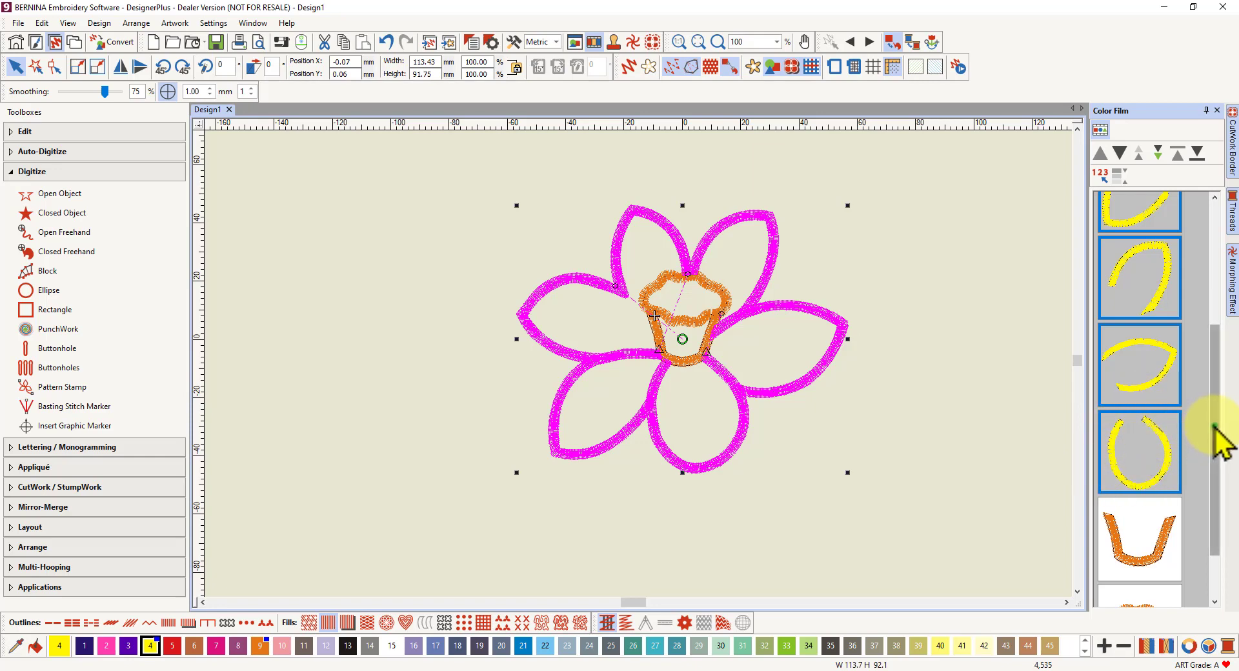
{"action": "left_click_drag", "start_coordinate": [1215, 426], "coordinate": [1200, 369]}
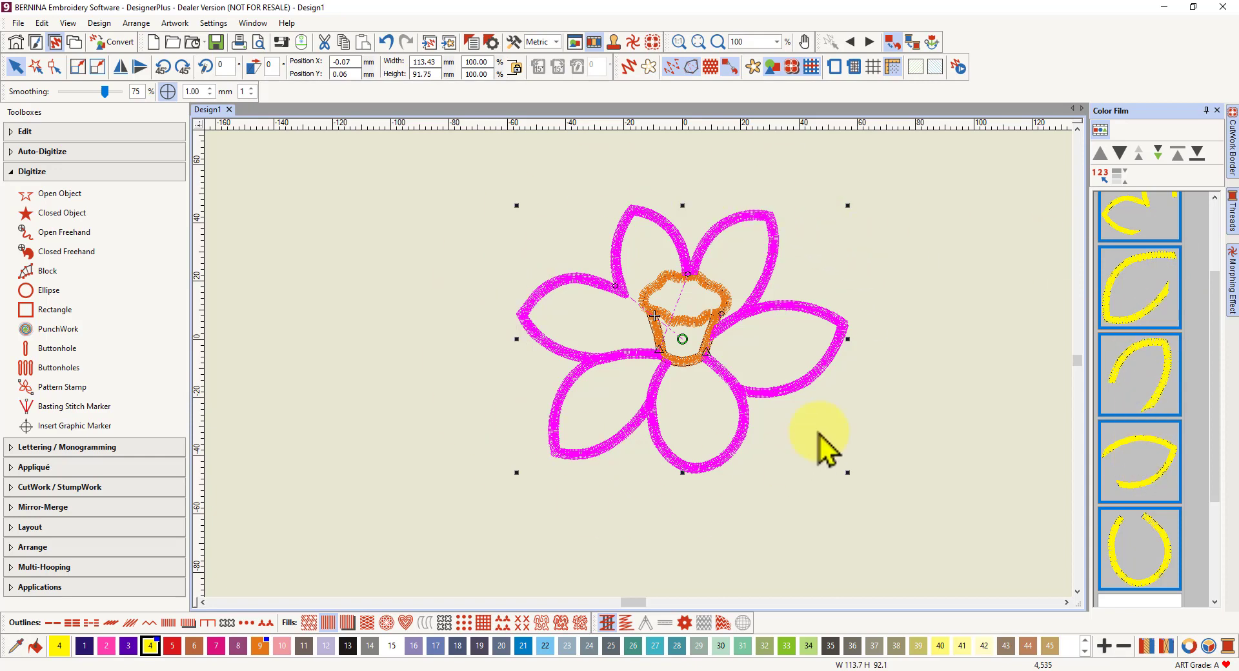
{"action": "left_click", "coordinate": [32, 132]}
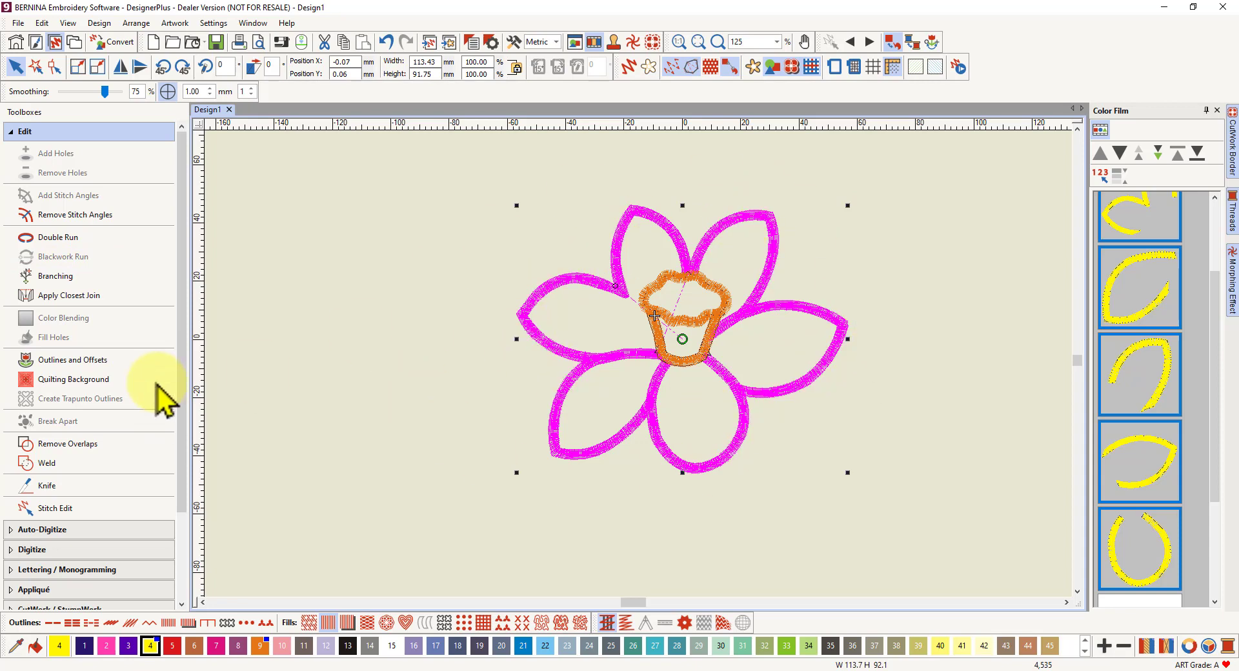
{"action": "left_click", "coordinate": [52, 284]}
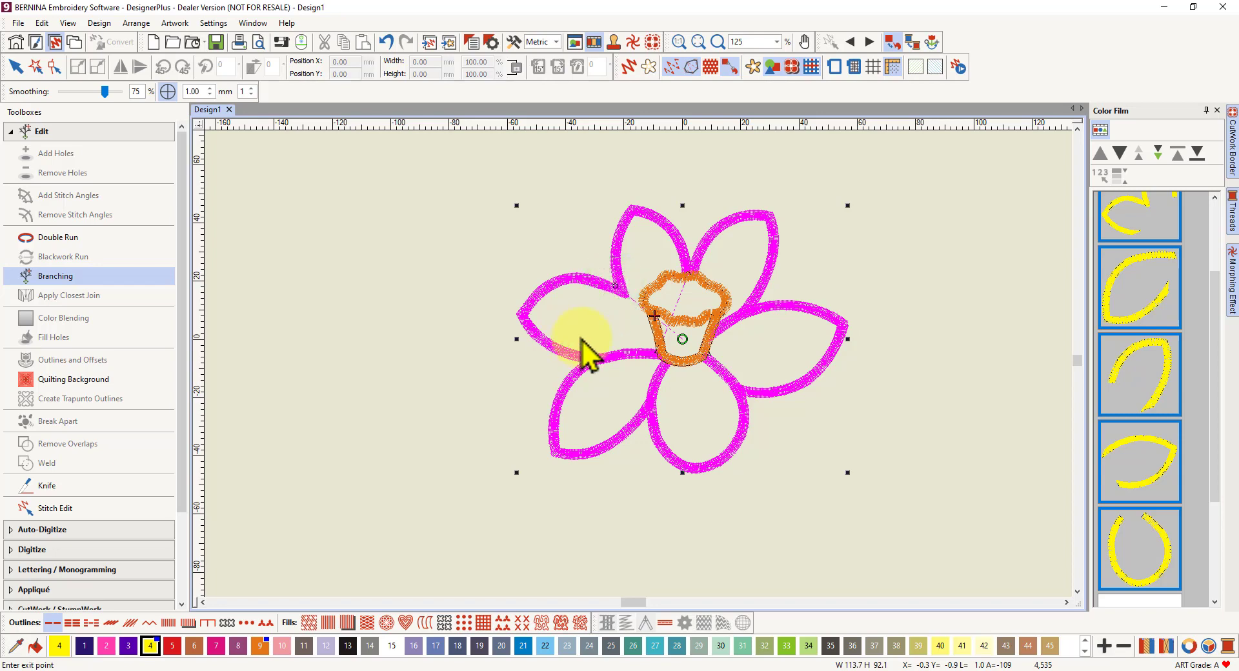
{"action": "scroll", "coordinate": [286, 387], "scroll_direction": "left", "scroll_amount": 3}
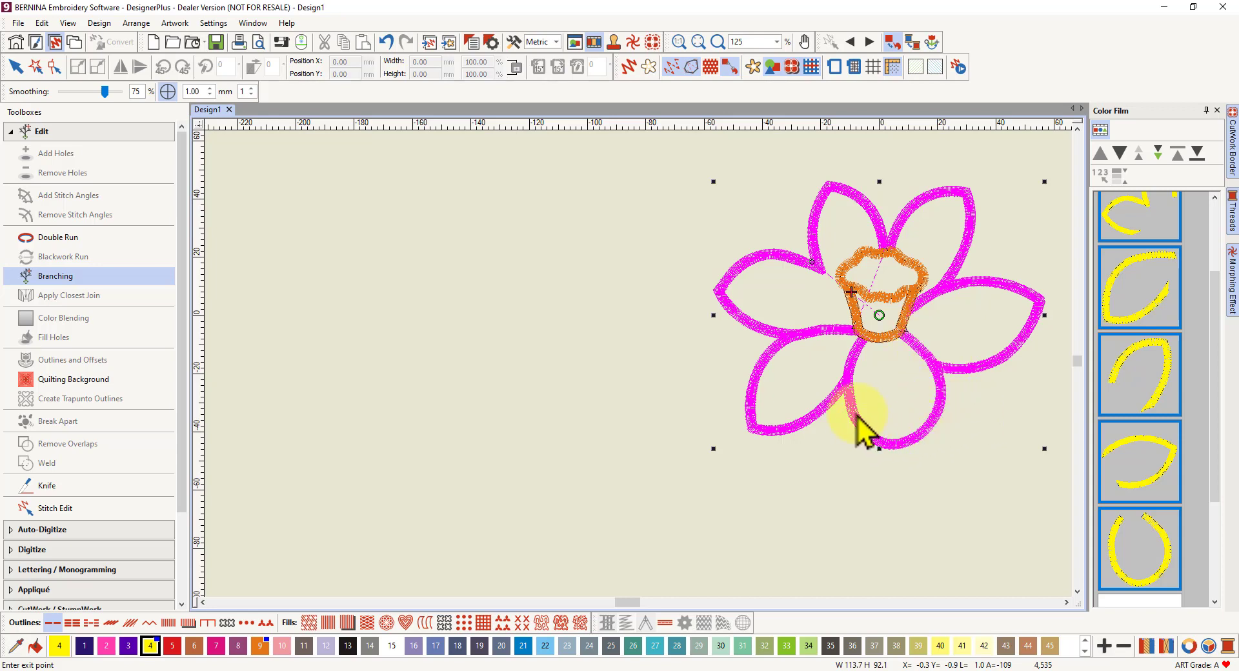
{"action": "left_click", "coordinate": [861, 340]}
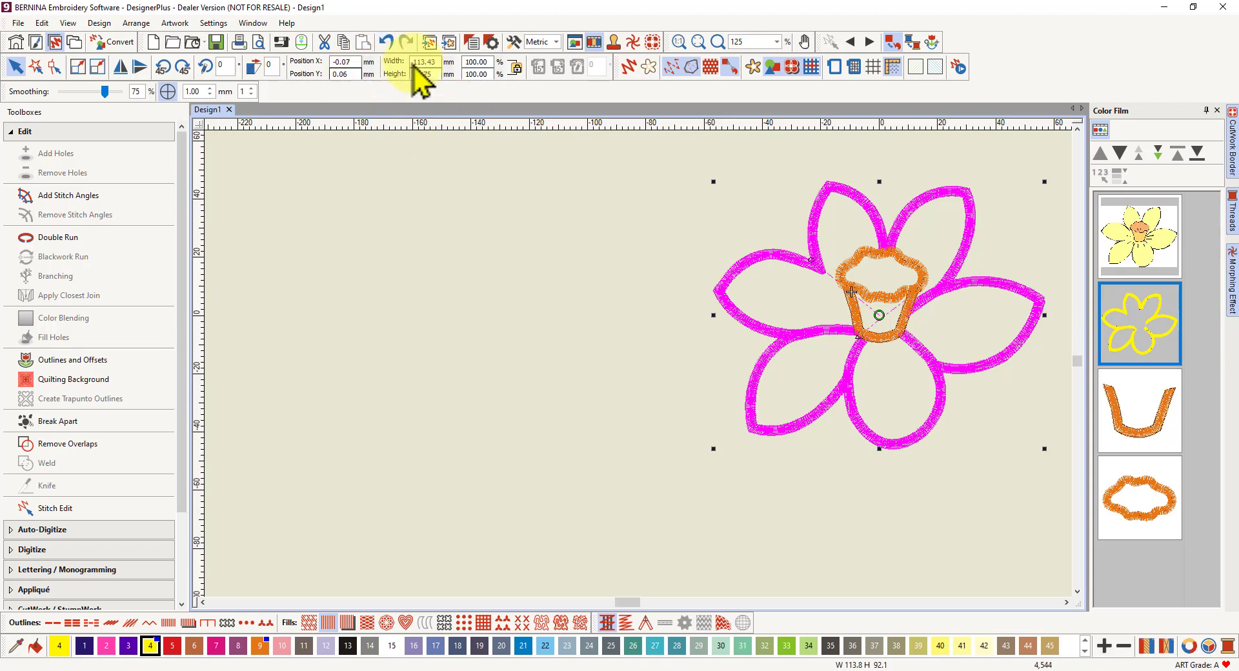
- Examine the branched petals in artistic view, and inspect their connectors again with artistic view turned off
{"action": "left_click", "coordinate": [626, 67]}
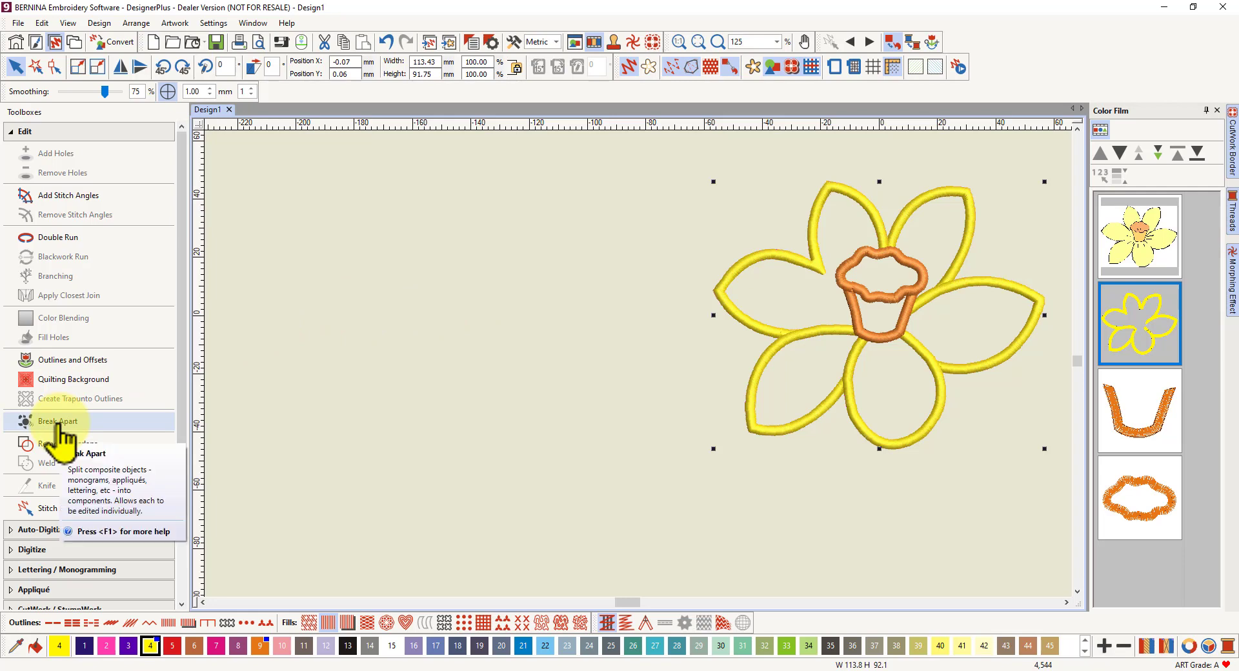
{"action": "key", "text": "1"}
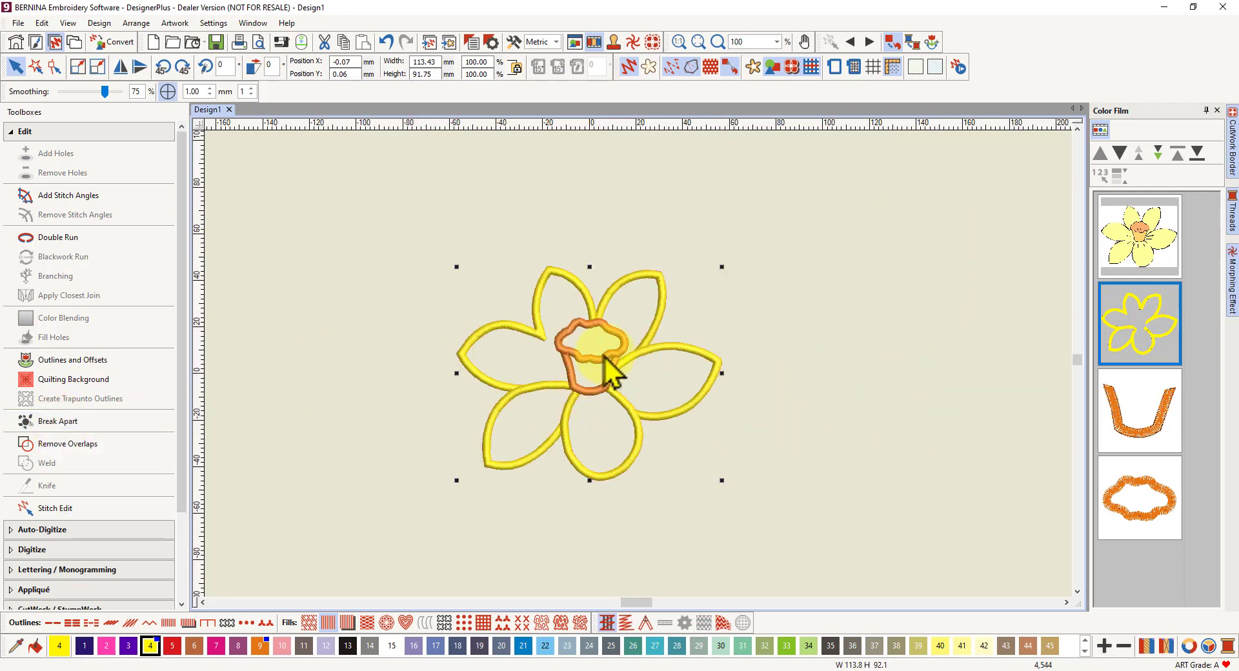
{"action": "key", "text": "0"}
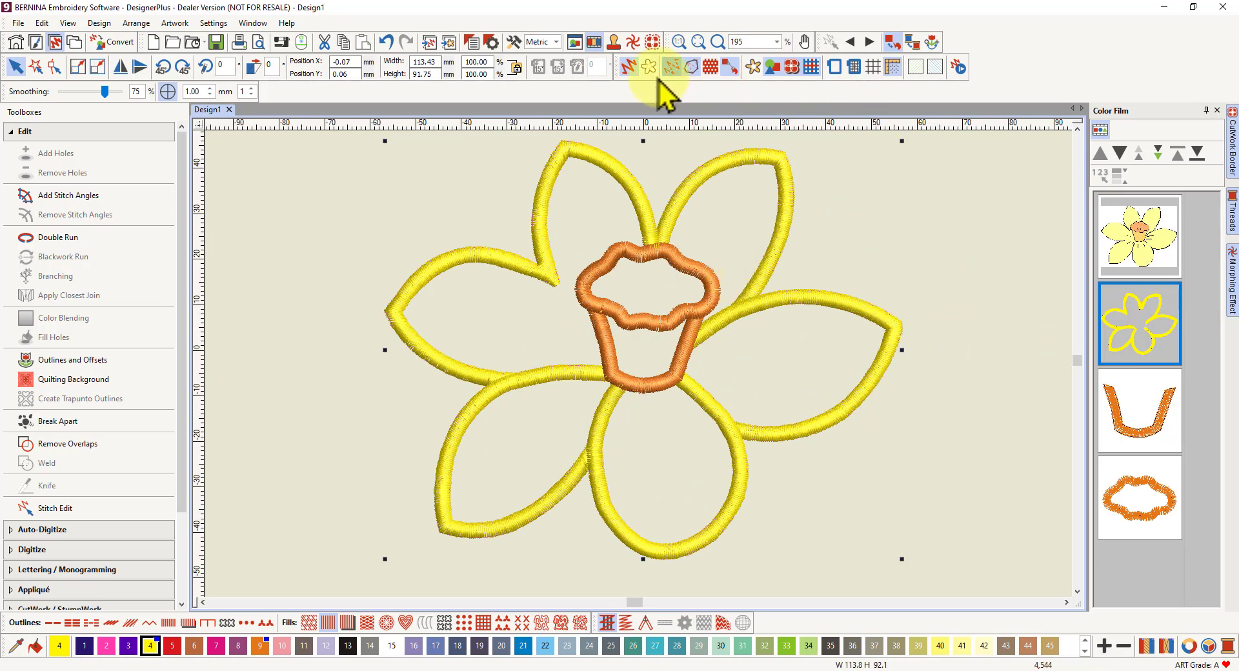
{"action": "left_click", "coordinate": [628, 67]}
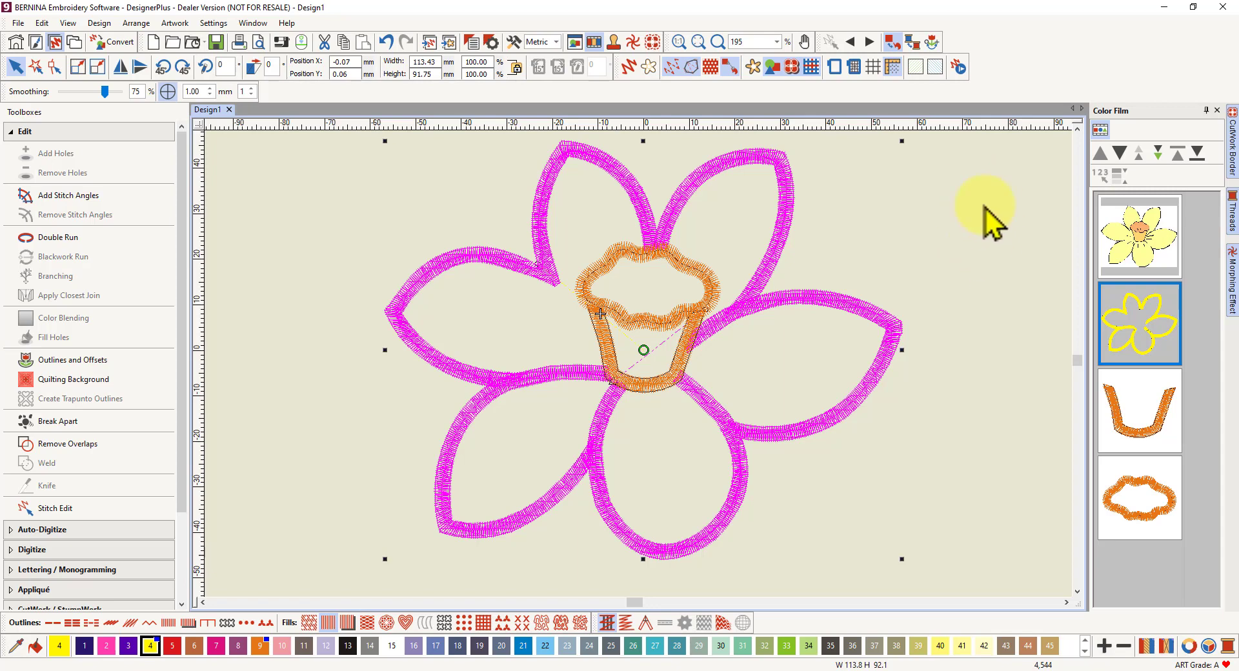
{"action": "scroll", "coordinate": [636, 379], "scroll_direction": "down", "scroll_amount": 1}
{"action": "scroll", "coordinate": [644, 381], "scroll_direction": "down", "scroll_amount": 2}
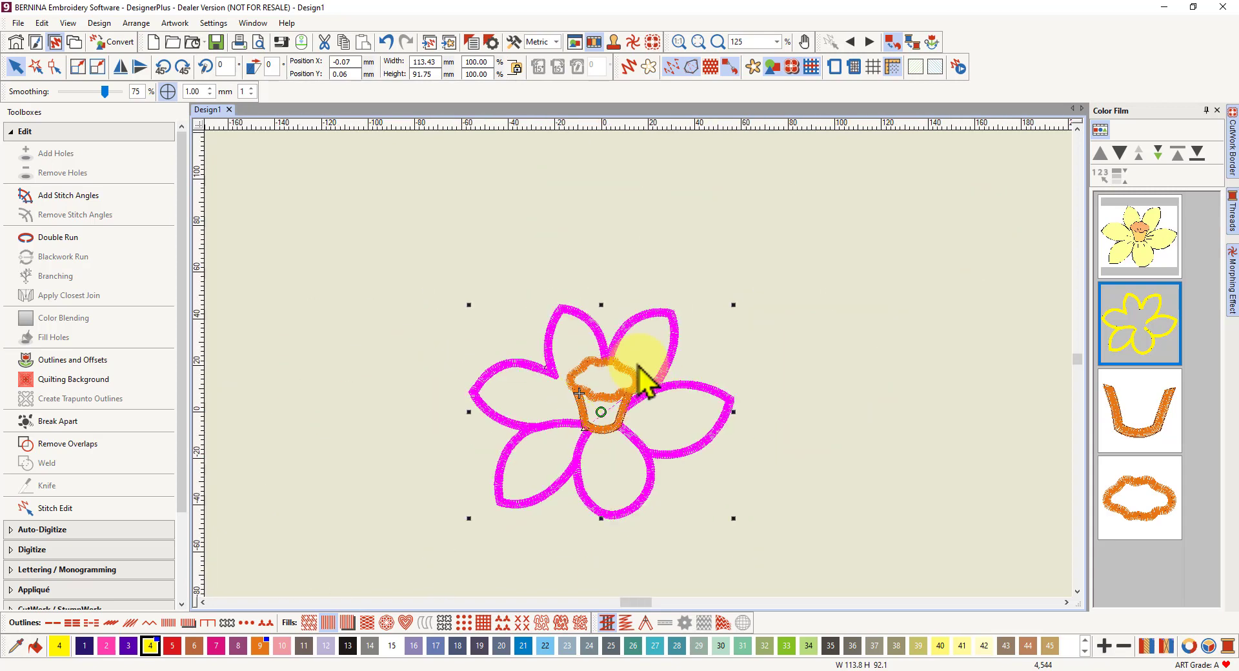
{"action": "scroll", "coordinate": [601, 426], "scroll_direction": "up", "scroll_amount": 3}
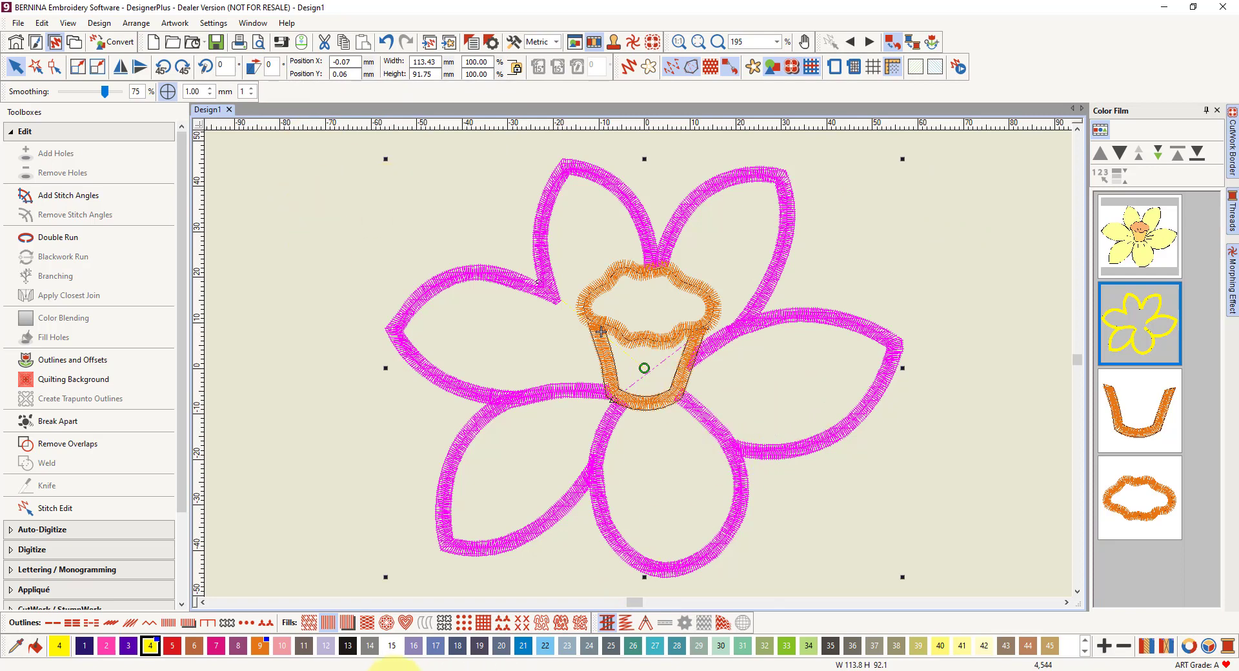
- Switch to the web browser and open the Bernina Digitizers Club page from the digitizing lessons site
{"action": "left_click", "coordinate": [393, 670]}
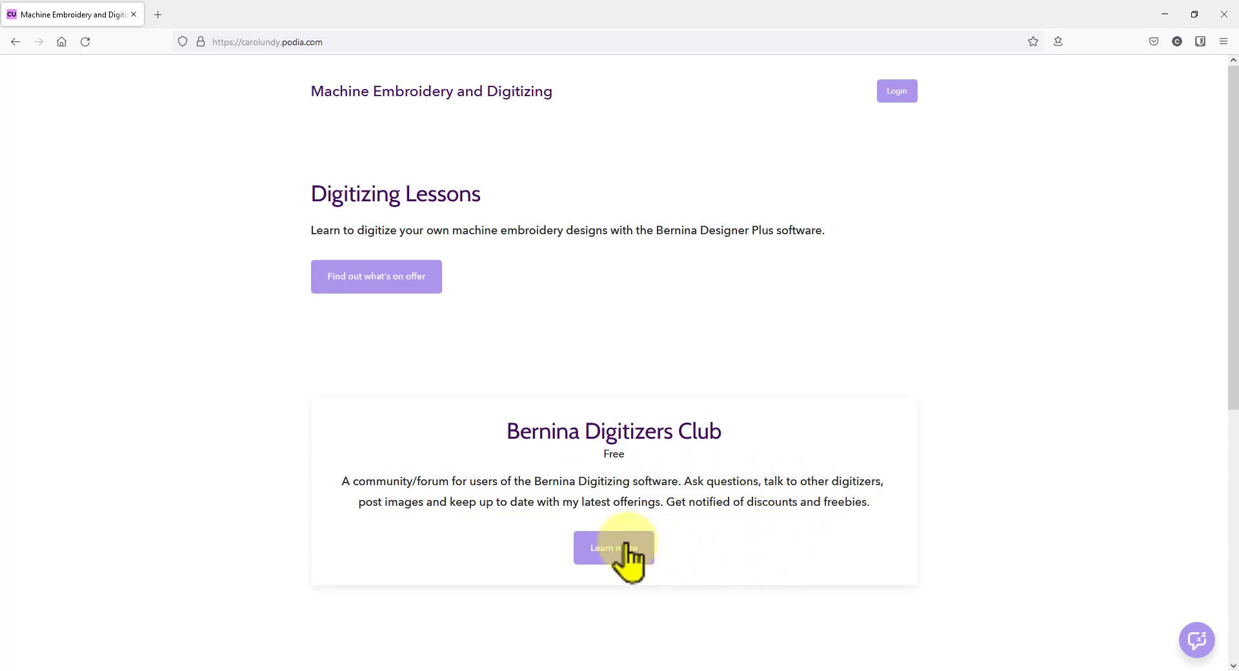
{"action": "left_click", "coordinate": [614, 546]}
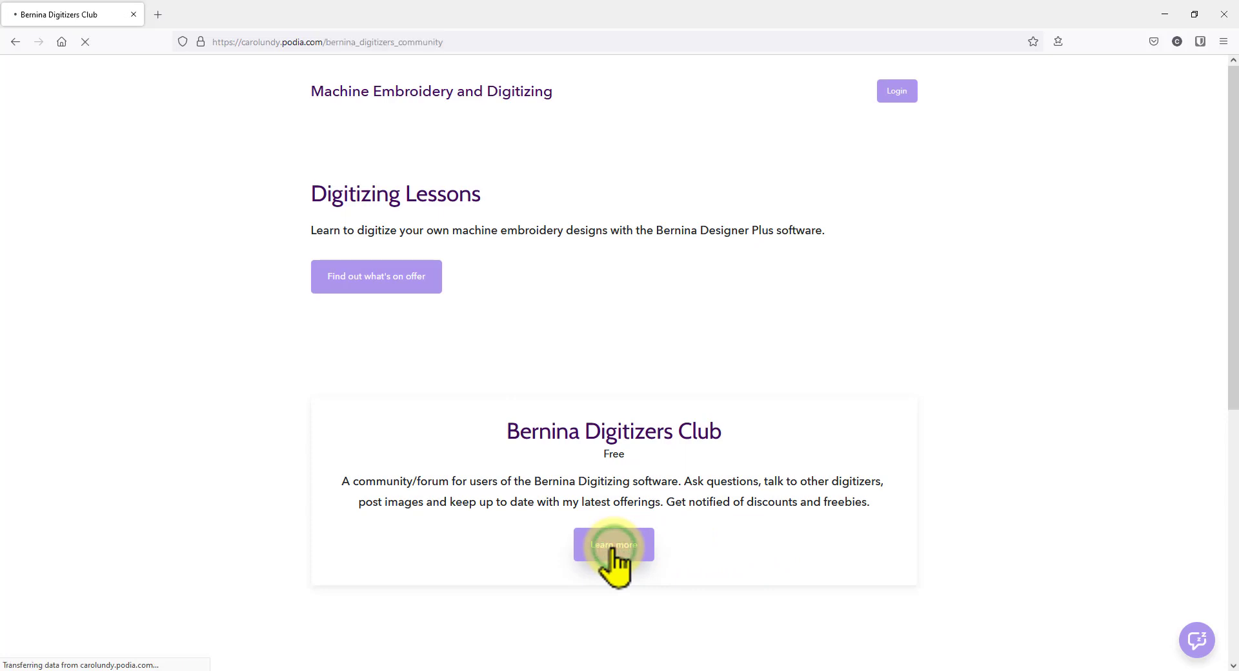